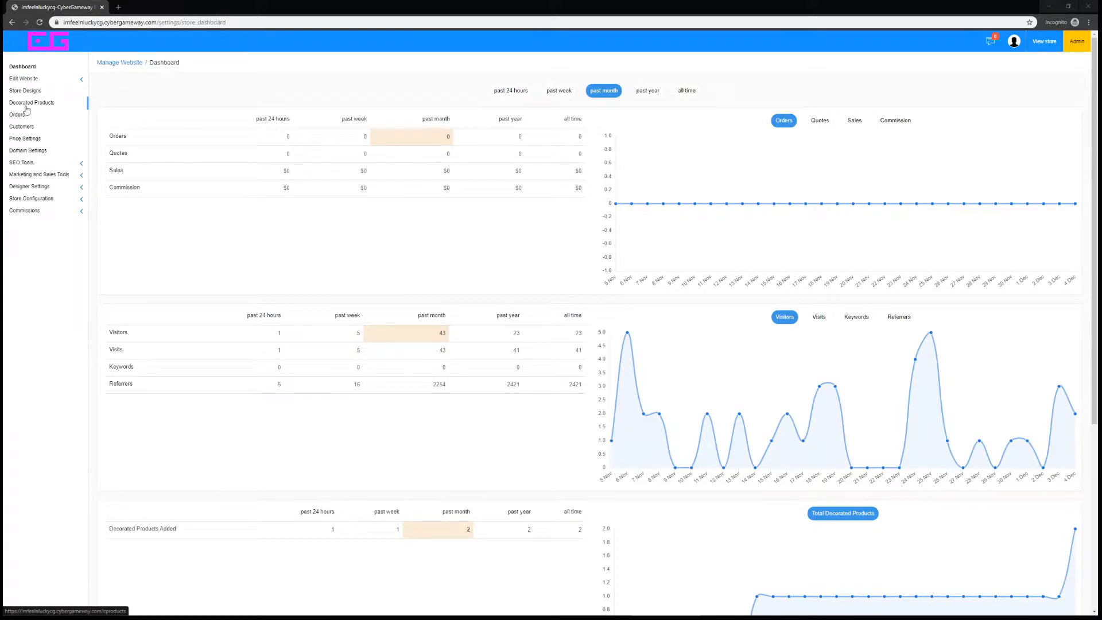
# Start creating a decorated product and browse the Back Packs, Duffle Bag and Hats categories under Accessories
pyautogui.click(45, 103)
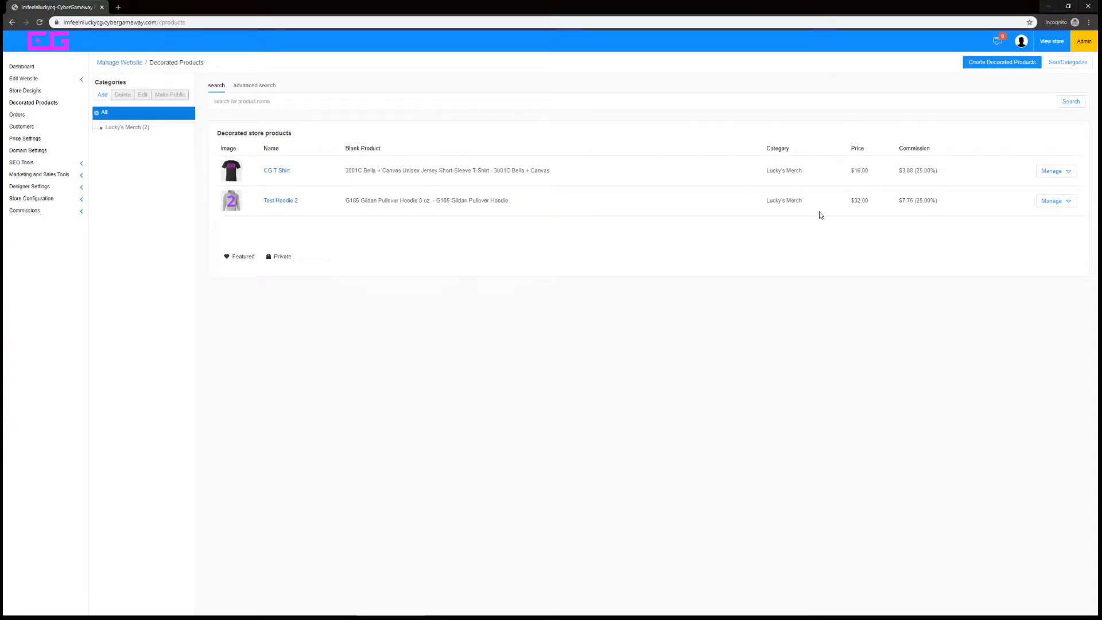
pyautogui.click(997, 62)
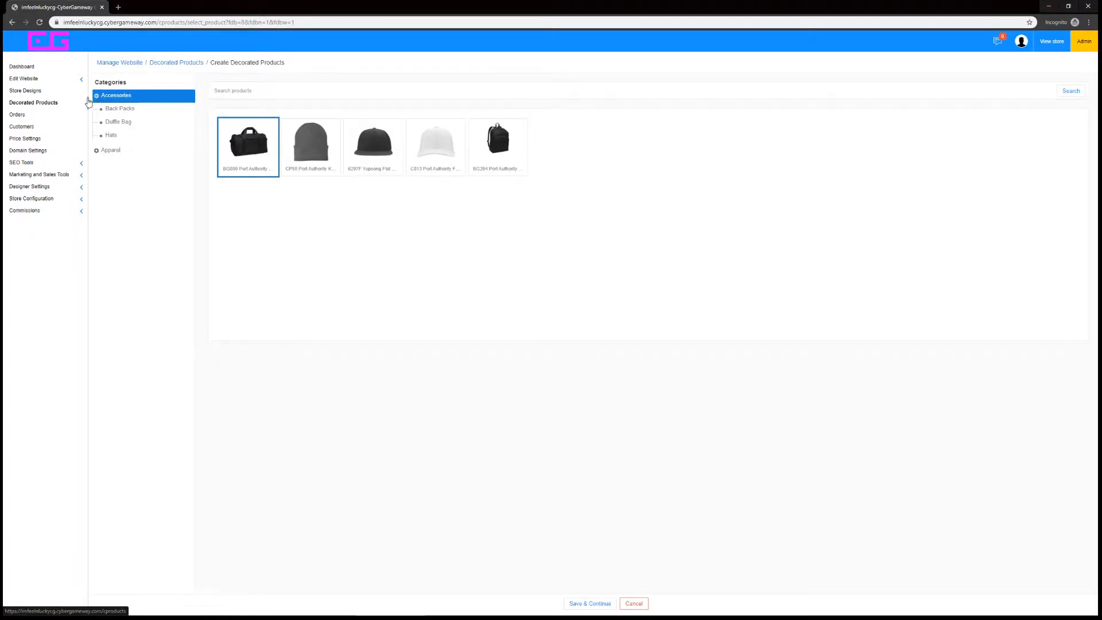
pyautogui.click(118, 111)
pyautogui.click(117, 121)
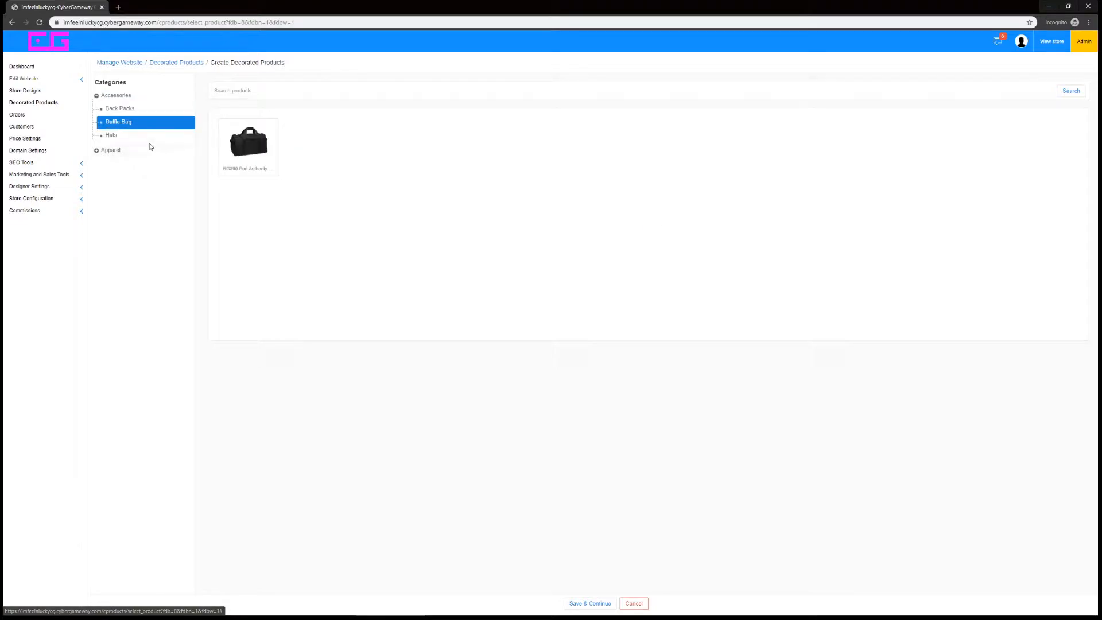
pyautogui.click(124, 136)
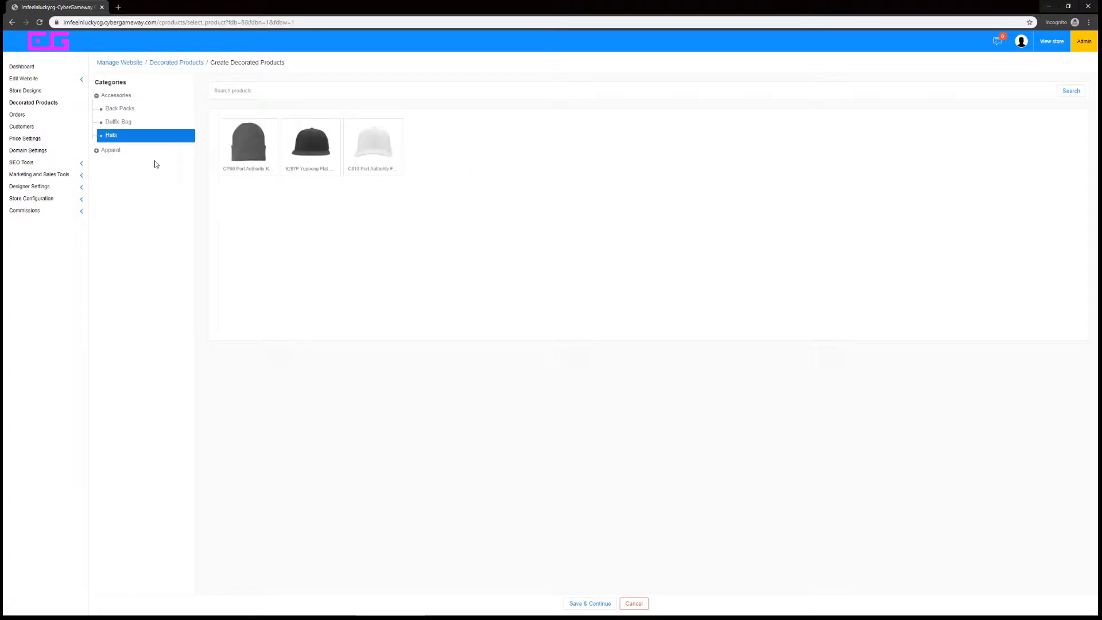
# Choose the 3001C Bella + Canvas Unisex Jersey Short-Sleeve T-Shirt from the Apparel category and continue to its design configuration
pyautogui.click(104, 152)
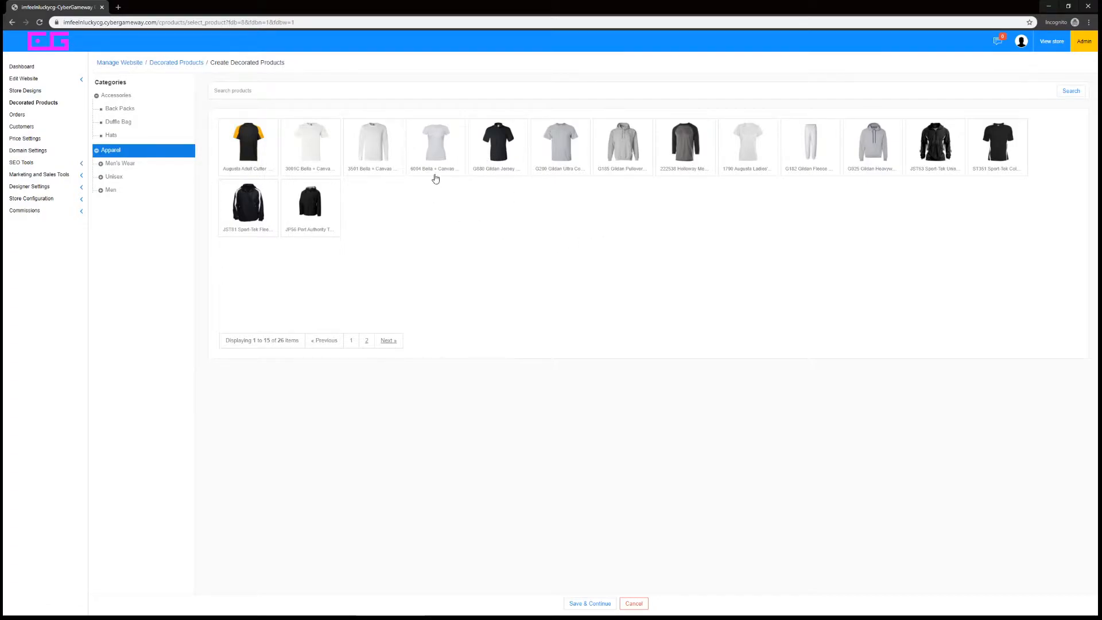
pyautogui.click(311, 147)
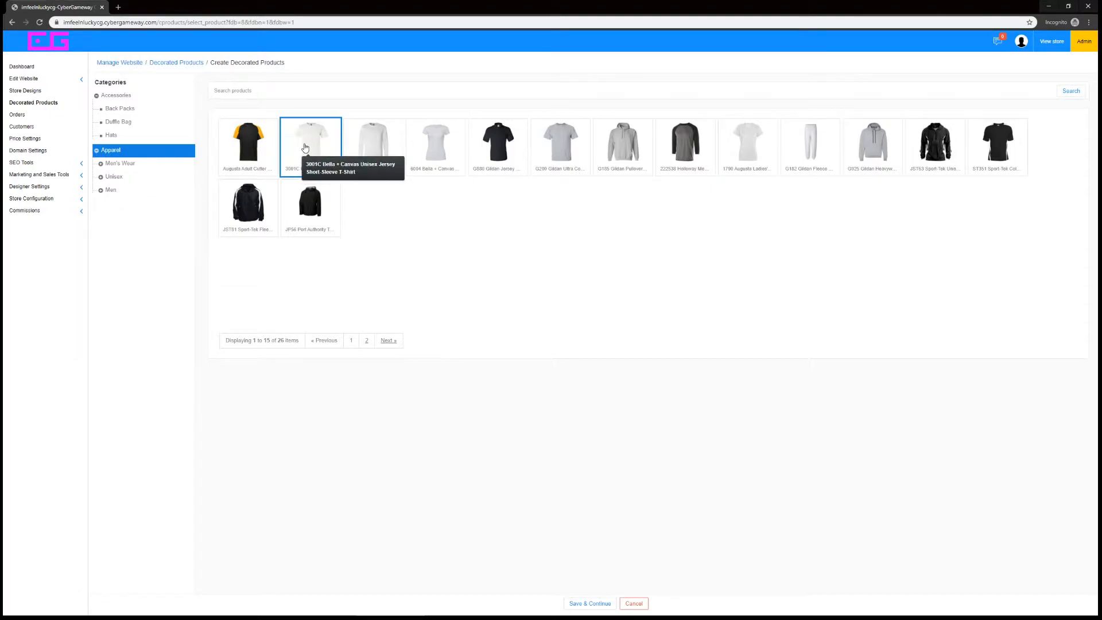
pyautogui.click(585, 603)
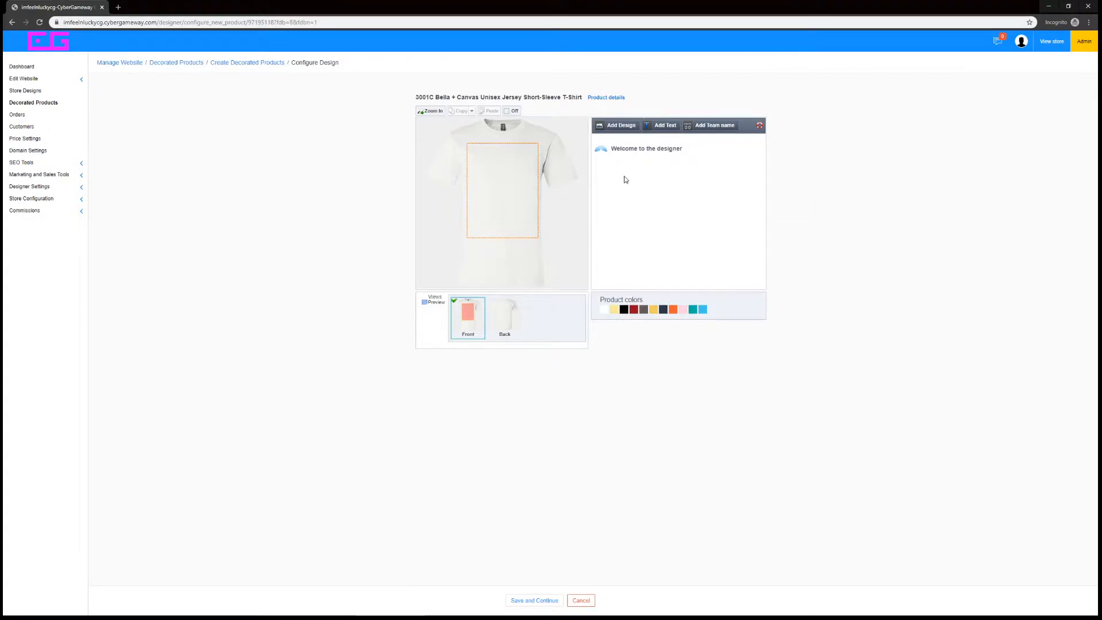
# Add the pink CG logo from the store designs to the shirt front as a digital printing design
pyautogui.click(613, 129)
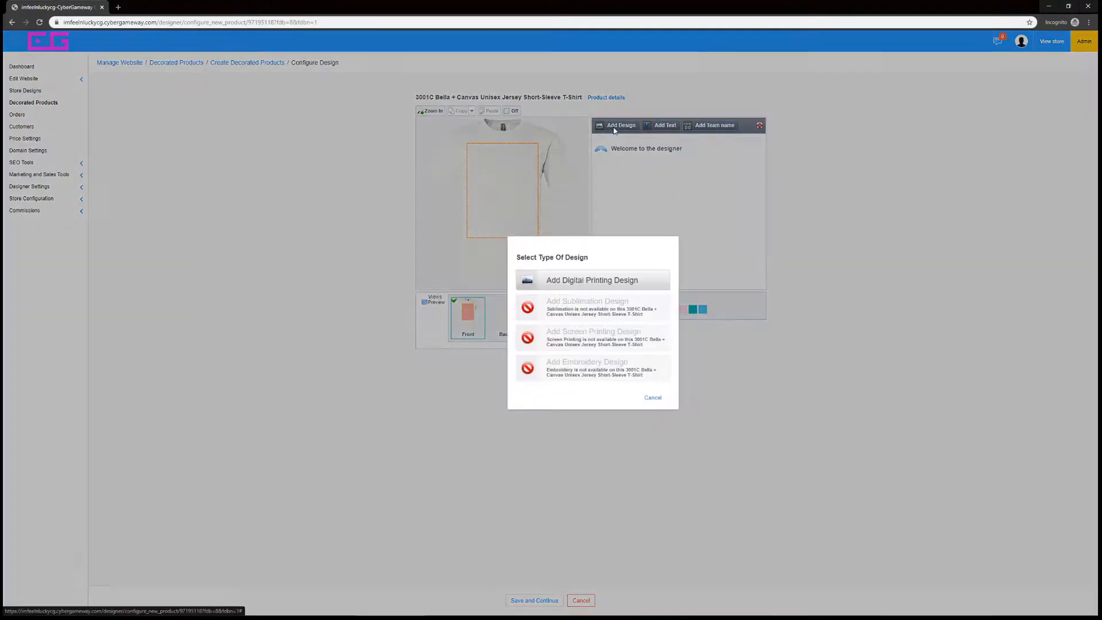
pyautogui.click(602, 285)
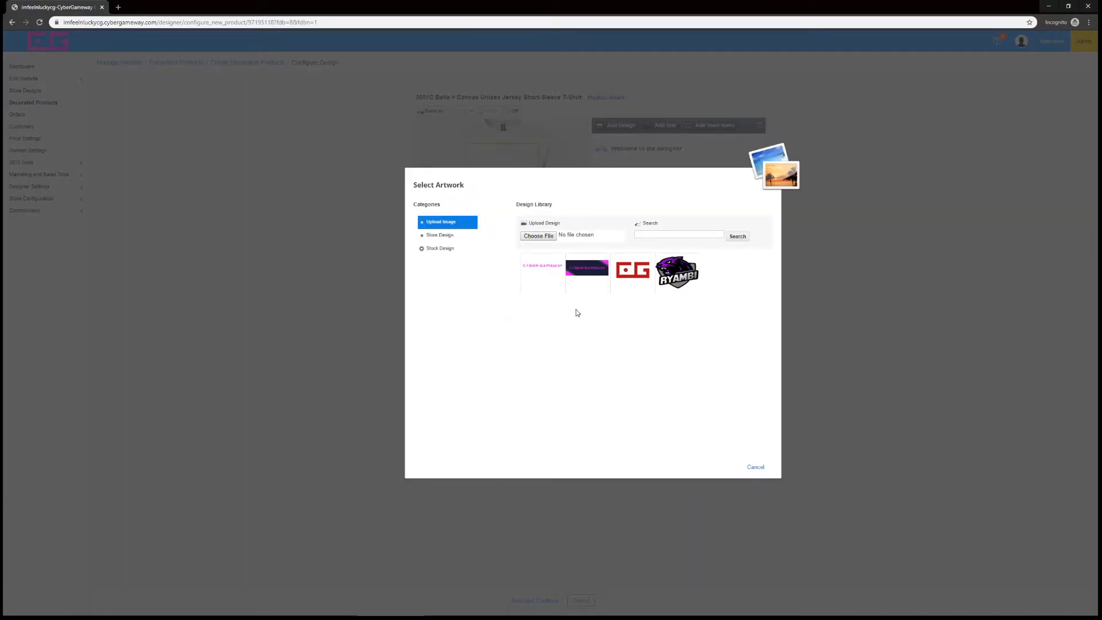
pyautogui.click(432, 236)
pyautogui.click(586, 274)
pyautogui.click(714, 316)
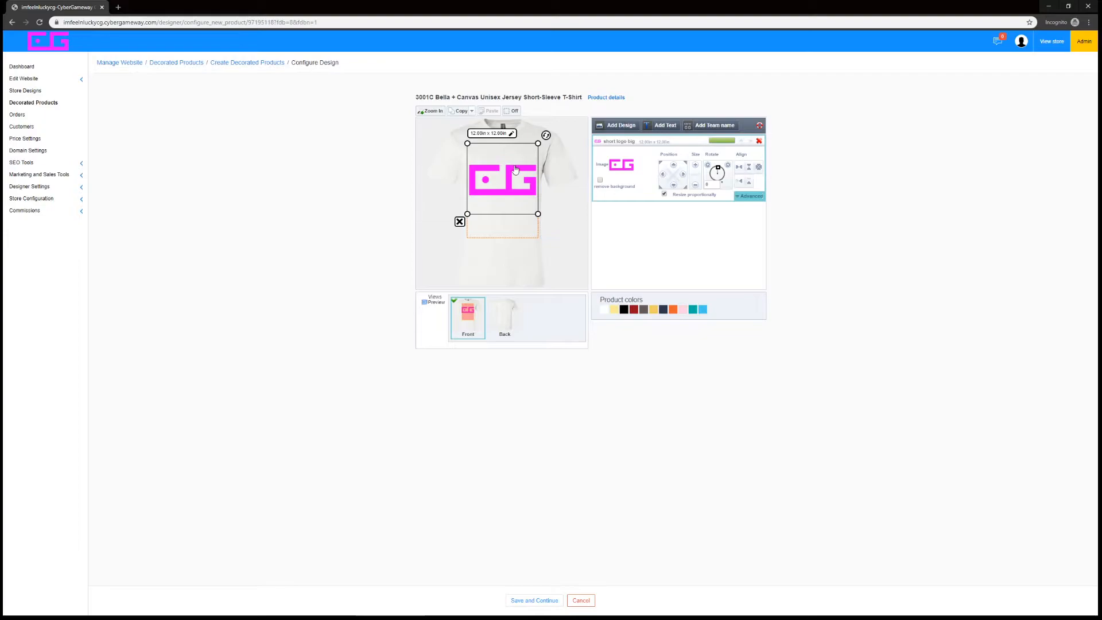
# Shift the CG logo slightly sideways, then center it horizontally and vertically within the print area
pyautogui.click(664, 176)
pyautogui.click(681, 174)
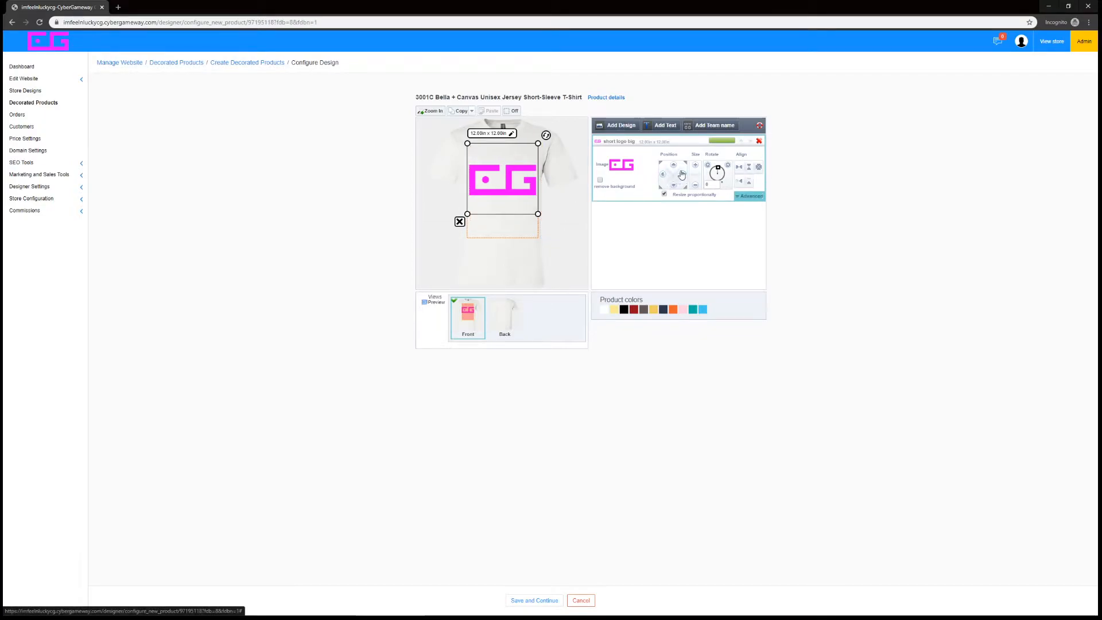
pyautogui.moveTo(516, 179)
pyautogui.mouseDown()
pyautogui.moveTo(502, 190)
pyautogui.moveTo(519, 178)
pyautogui.mouseUp()
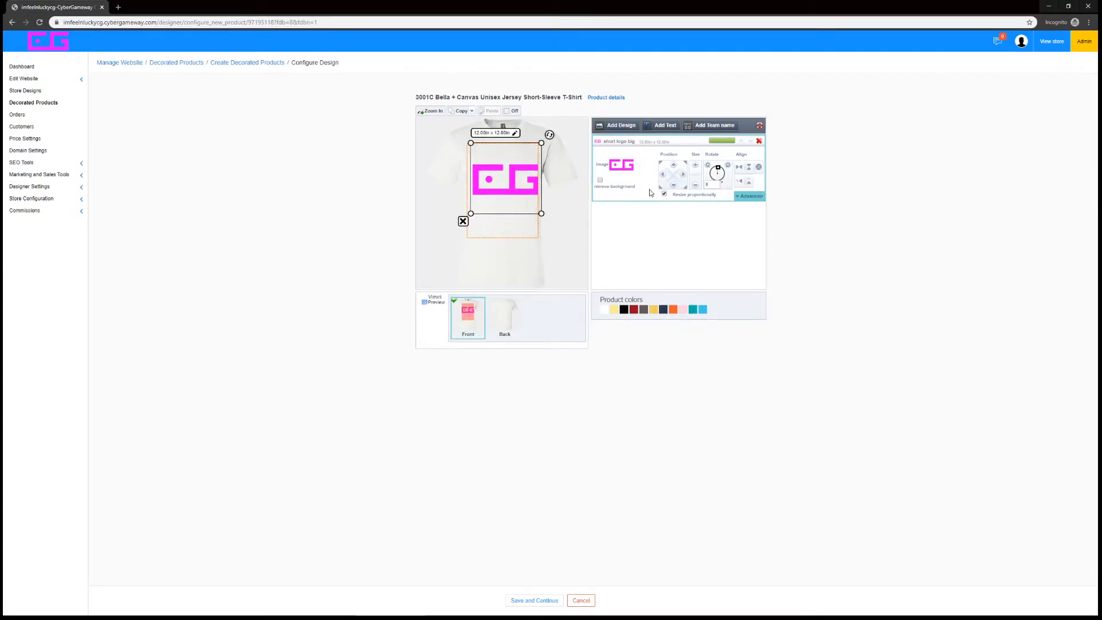
pyautogui.click(739, 167)
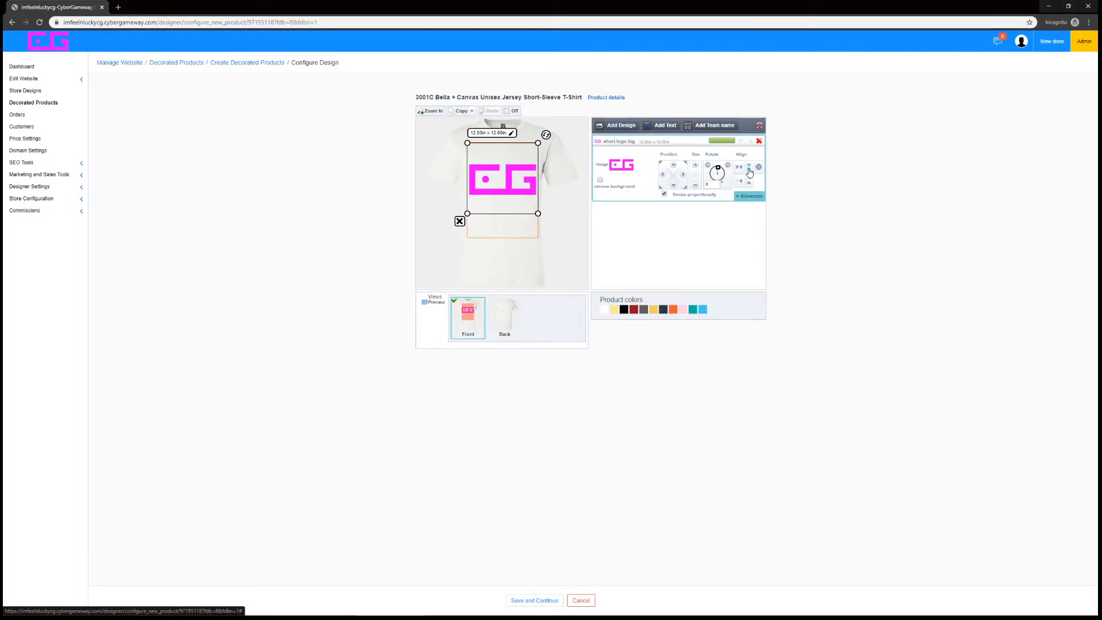
pyautogui.click(749, 171)
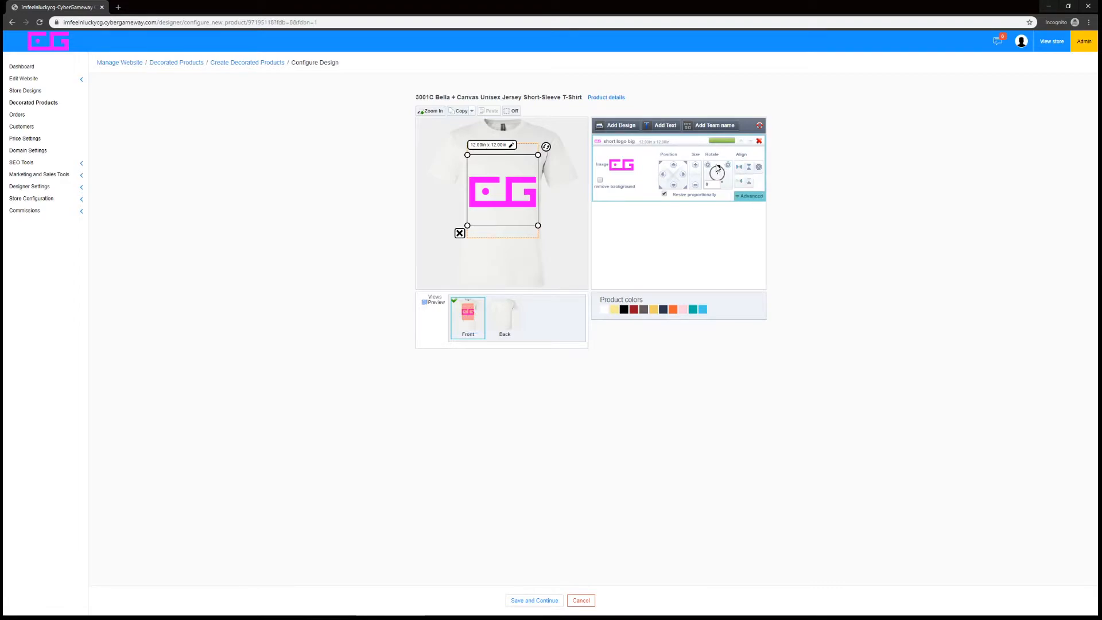
# Try tilting the CG logo counterclockwise and set its rotation back to 0
pyautogui.moveTo(718, 171)
pyautogui.mouseDown()
pyautogui.moveTo(708, 176)
pyautogui.moveTo(715, 167)
pyautogui.mouseUp()
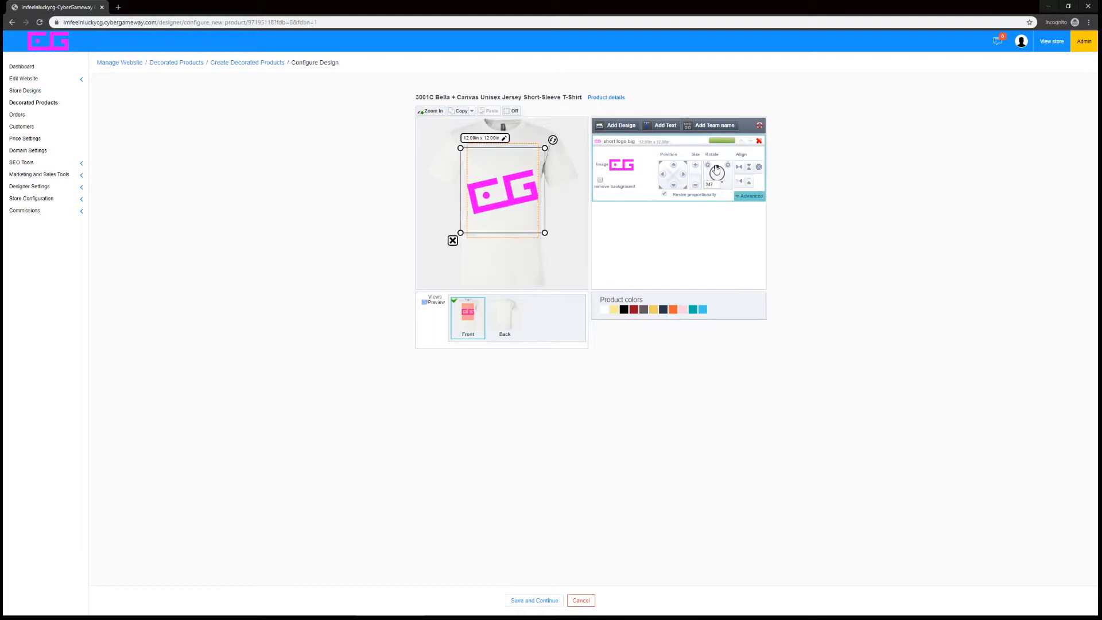
pyautogui.doubleClick(710, 184)
pyautogui.write('0')
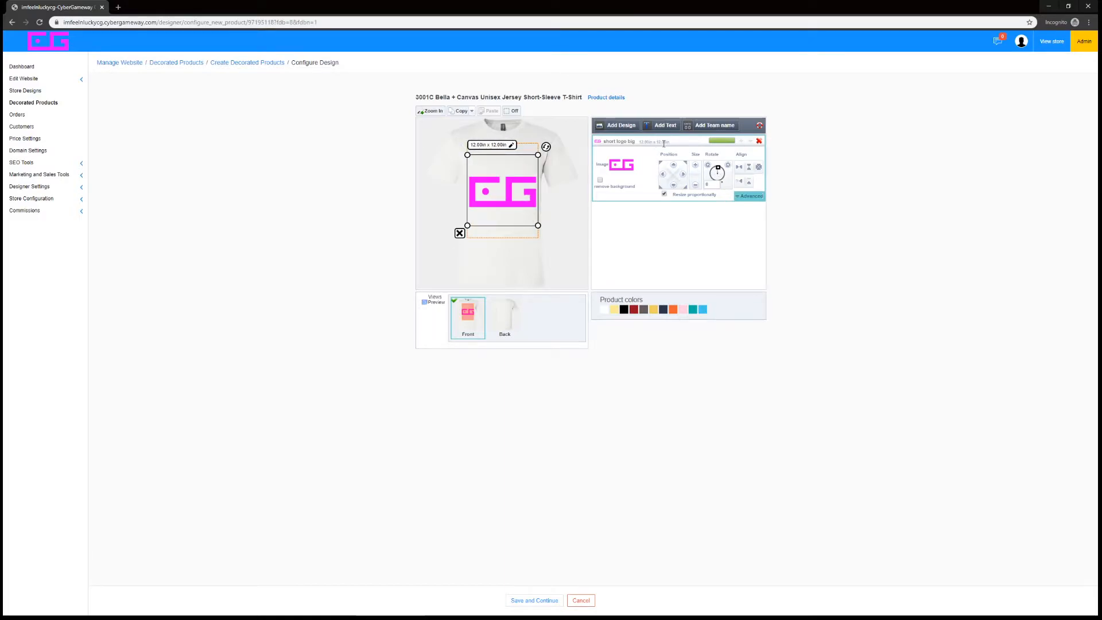
# Try deleting the CG logo, then resize it proportionally so it fits smaller in the upper part of the print area
pyautogui.click(758, 140)
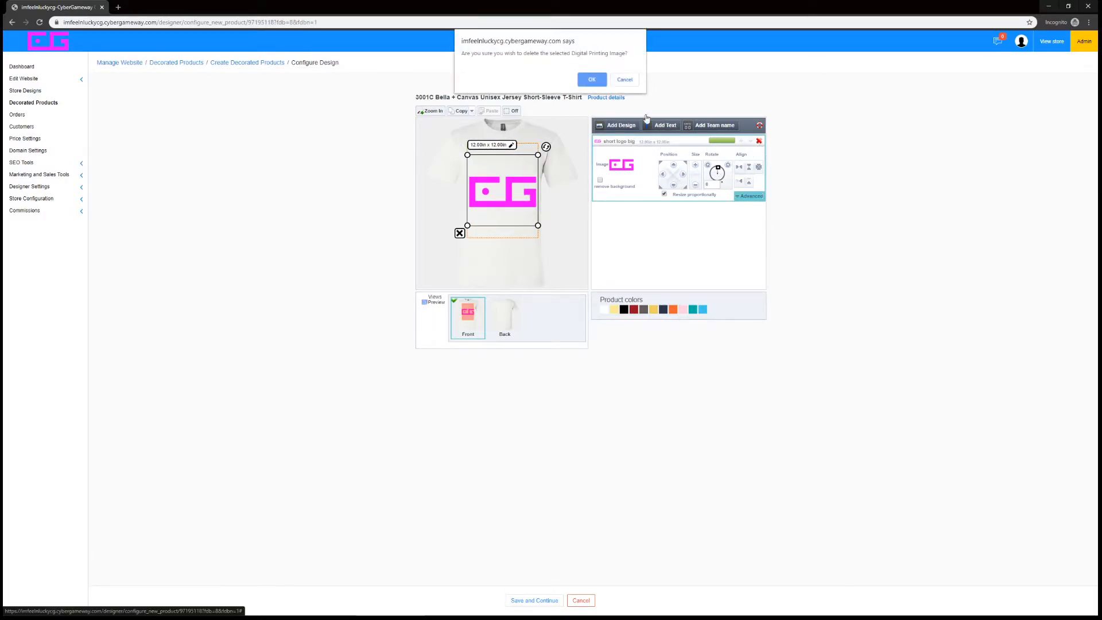
pyautogui.click(596, 85)
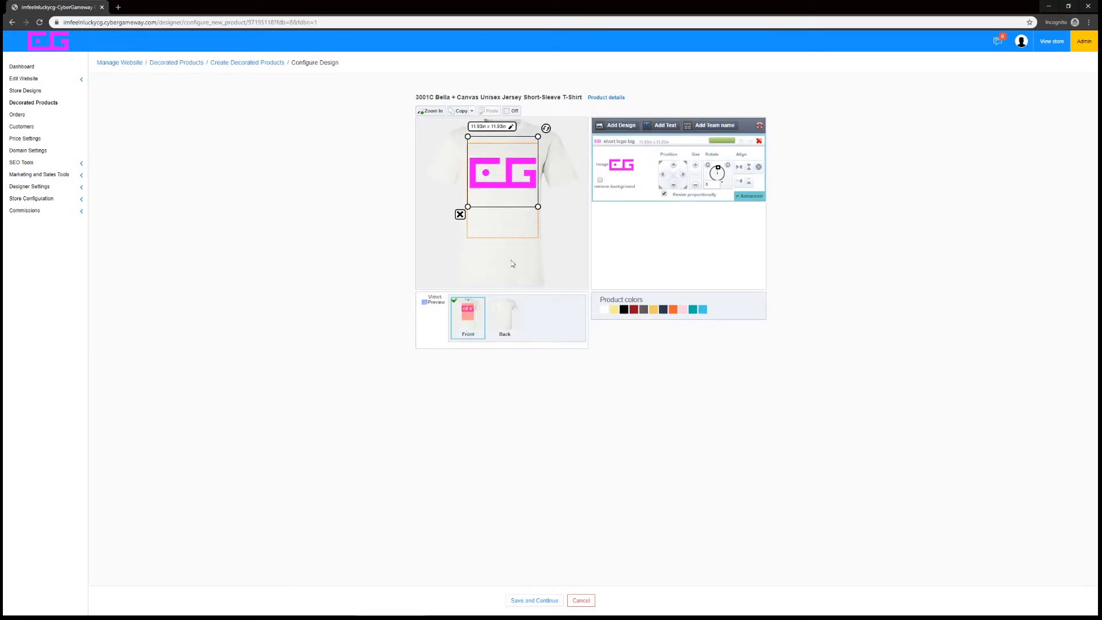
pyautogui.moveTo(538, 206); pyautogui.dragTo(584, 264)
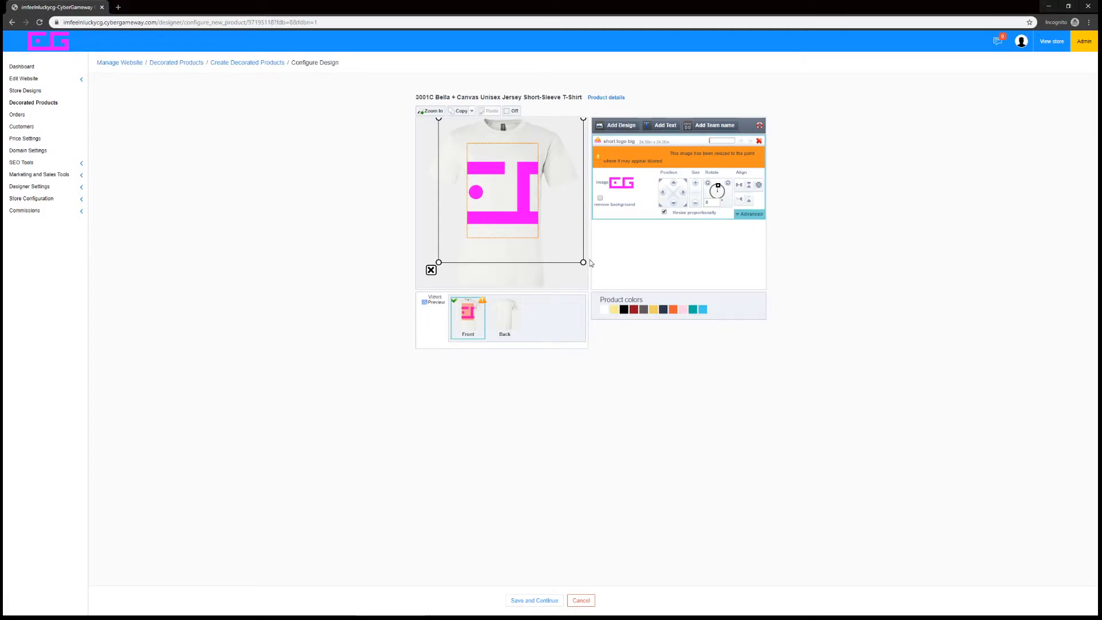
pyautogui.moveTo(583, 263); pyautogui.dragTo(563, 241)
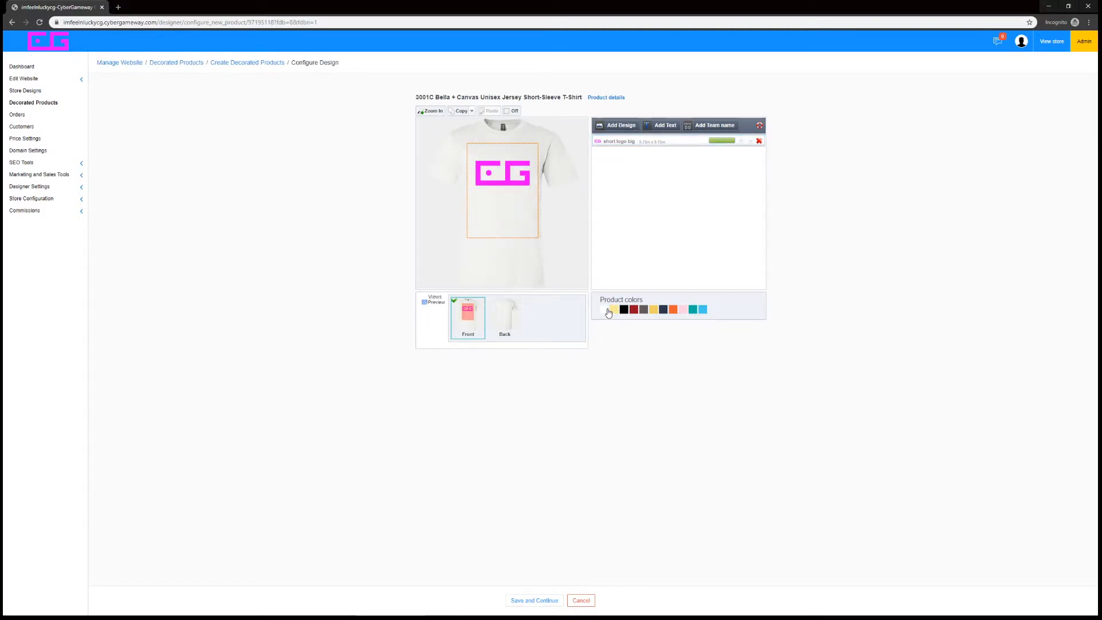
# Preview the shirt in several product colors, including yellow, black, dark gray, orange and turquoise, and settle on teal
pyautogui.click(616, 311)
pyautogui.click(624, 310)
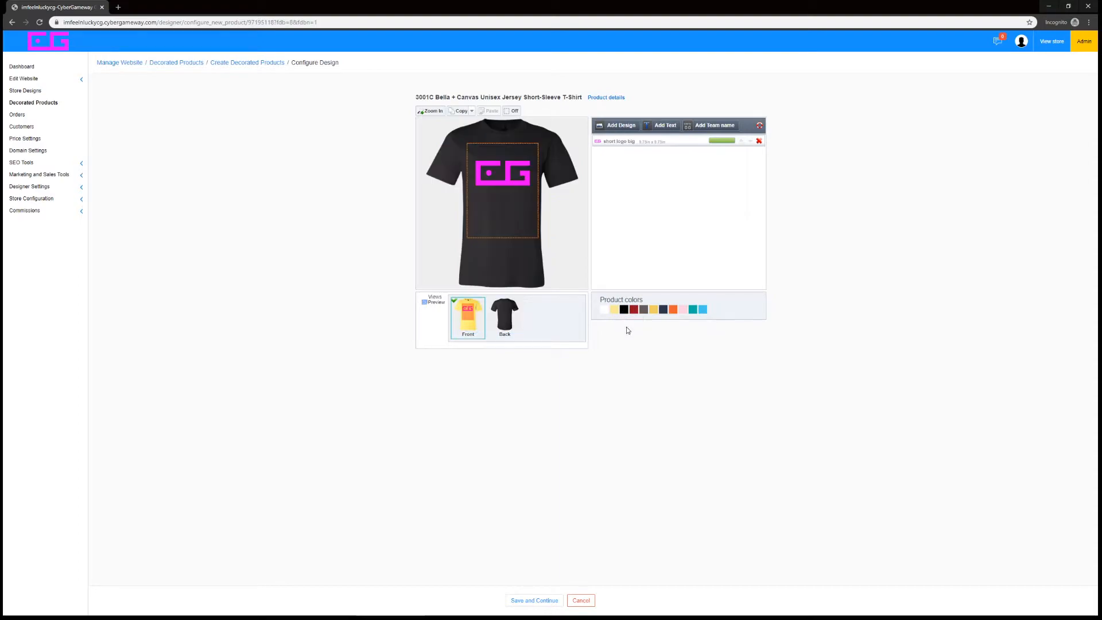
pyautogui.click(642, 311)
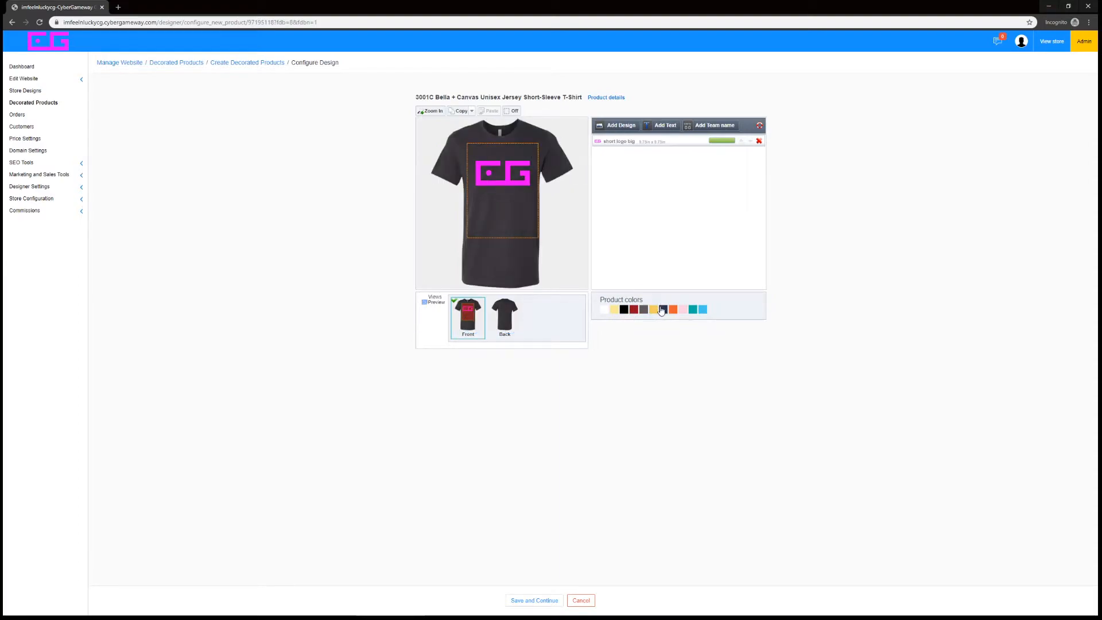
pyautogui.click(654, 310)
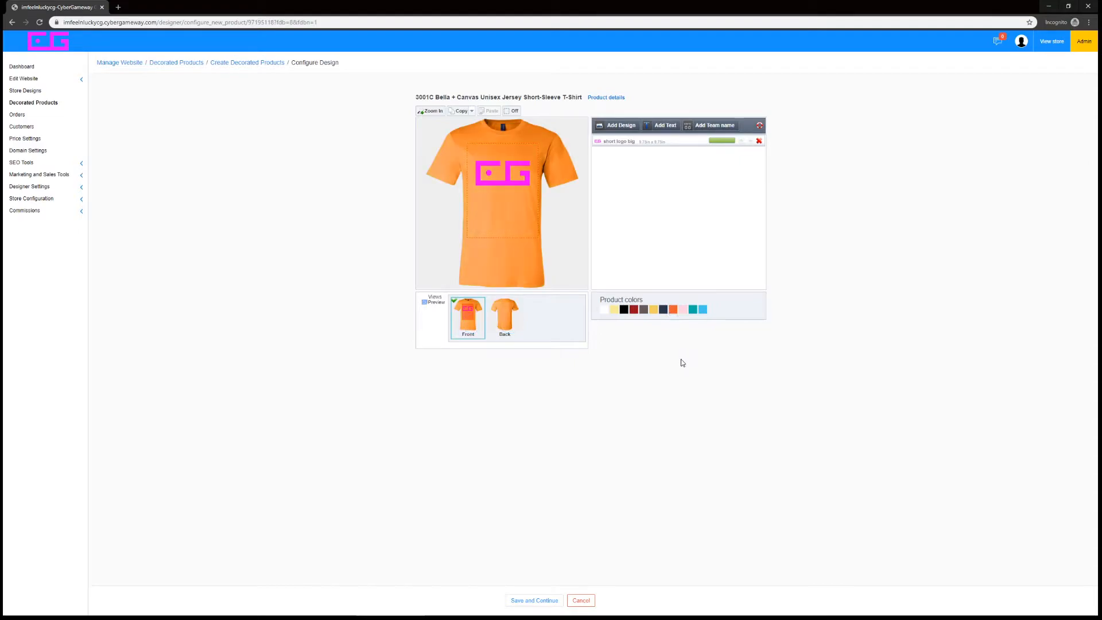
pyautogui.click(685, 313)
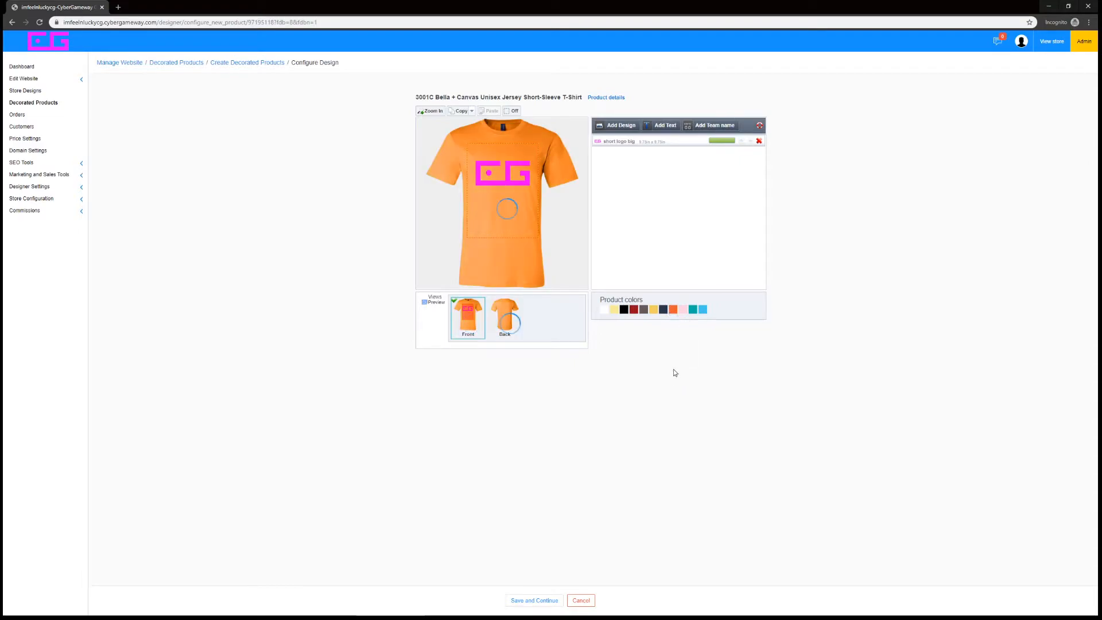
pyautogui.click(702, 312)
pyautogui.click(693, 313)
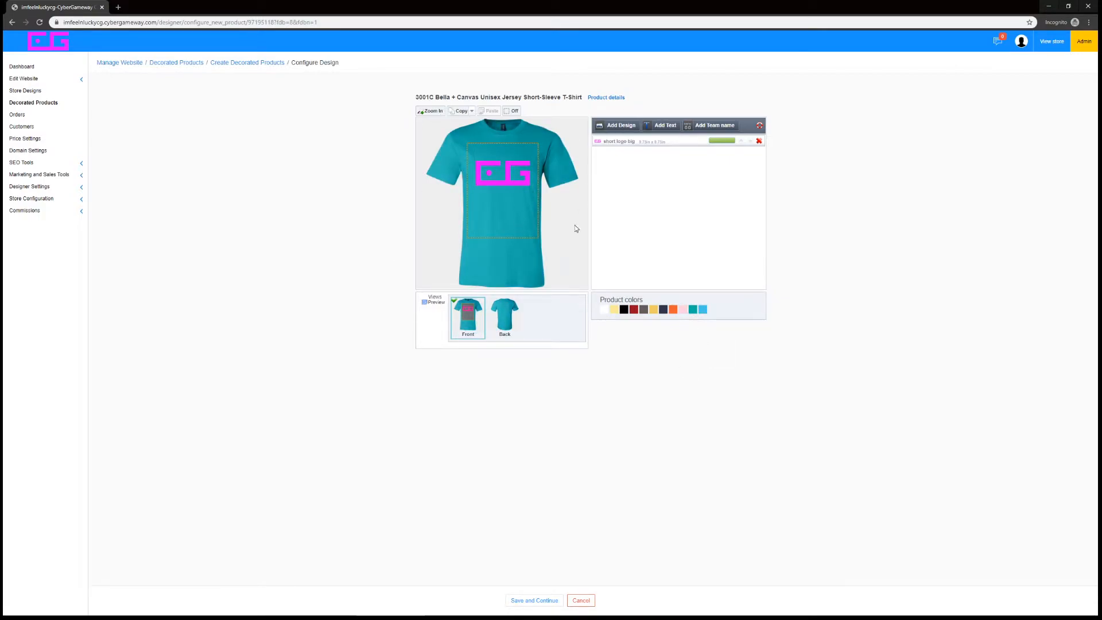
# Add the digital printing text "Imfeelnlucky" to the shirt front
pyautogui.click(666, 127)
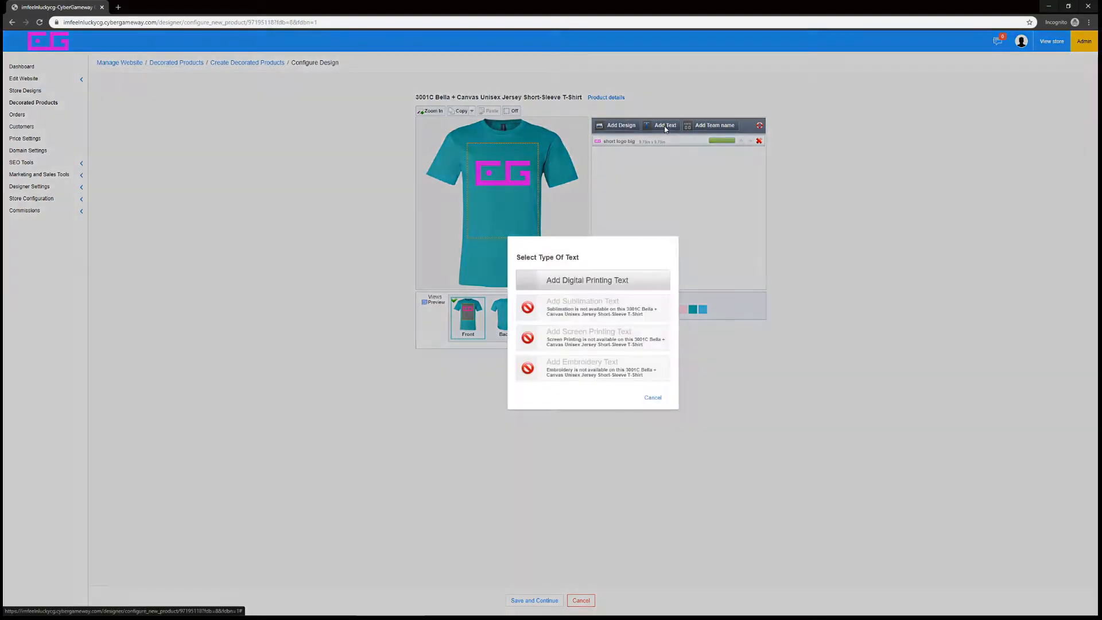
pyautogui.click(550, 289)
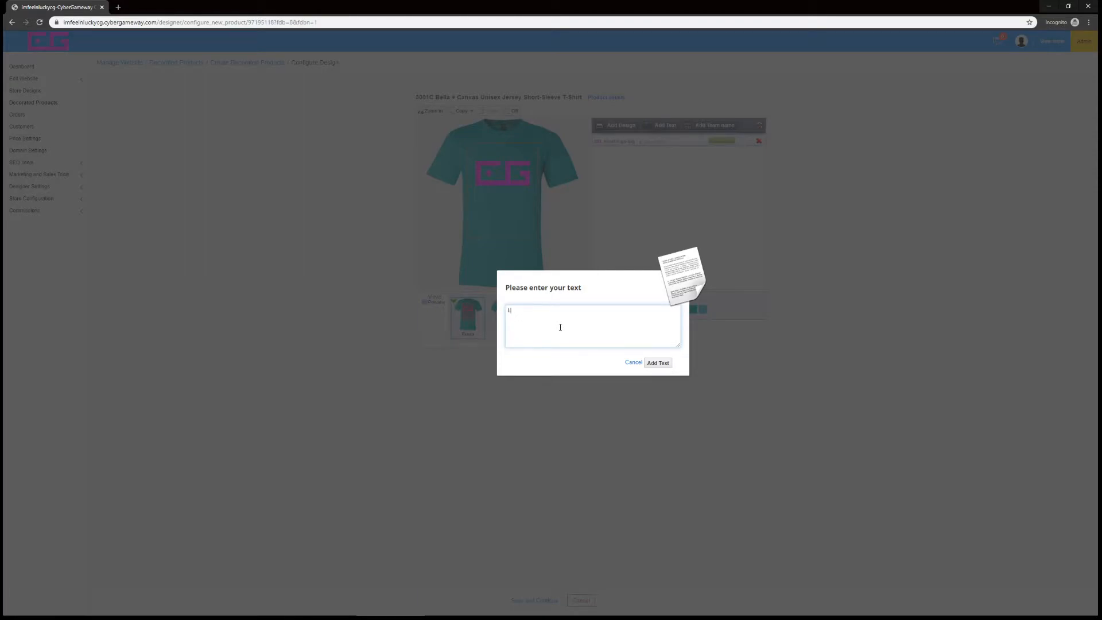
pyautogui.write('Imfeelnlucky')
pyautogui.press('Return')
pyautogui.click(655, 362)
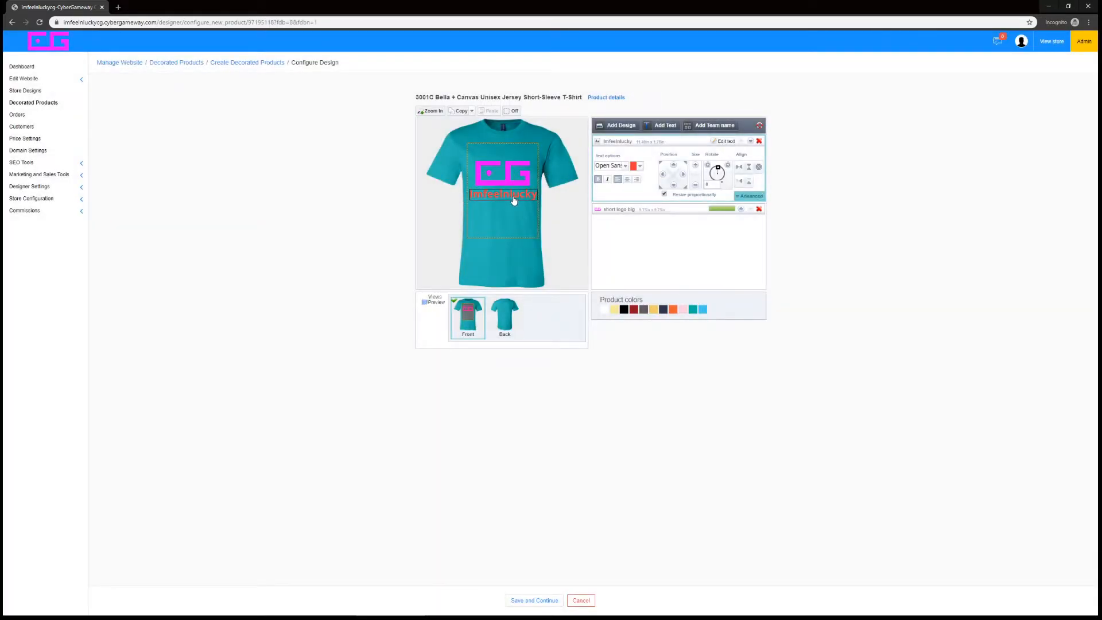
# Recolor the Imfeelnlucky text to a custom pink (RGB 255, 51, 232) and position it just below the CG logo
pyautogui.click(512, 197)
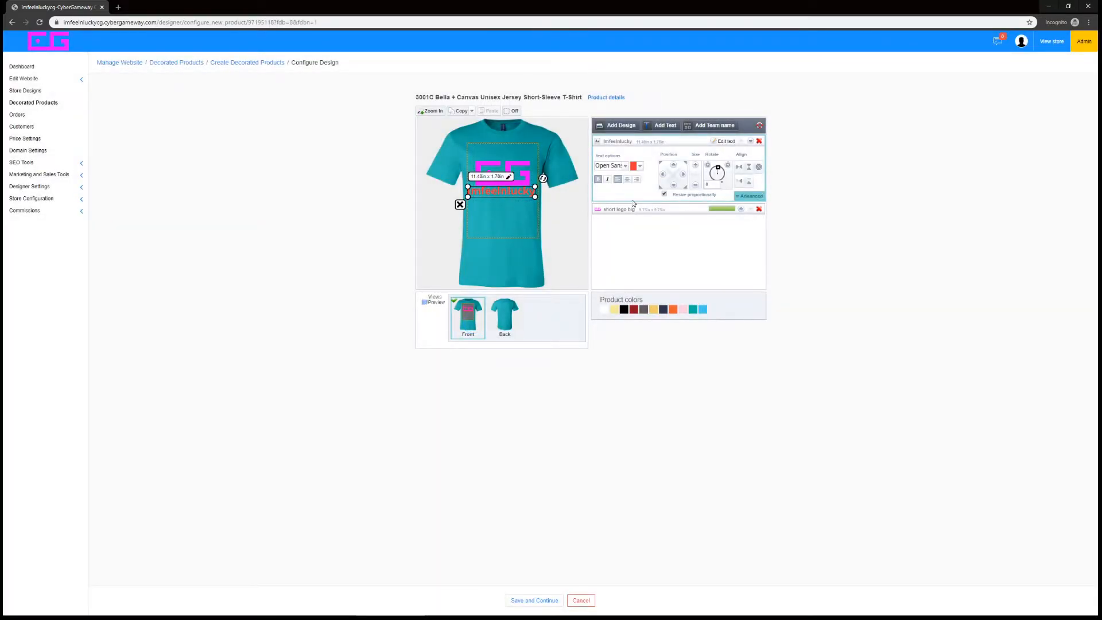
pyautogui.click(633, 168)
pyautogui.moveTo(577, 211); pyautogui.dragTo(609, 210)
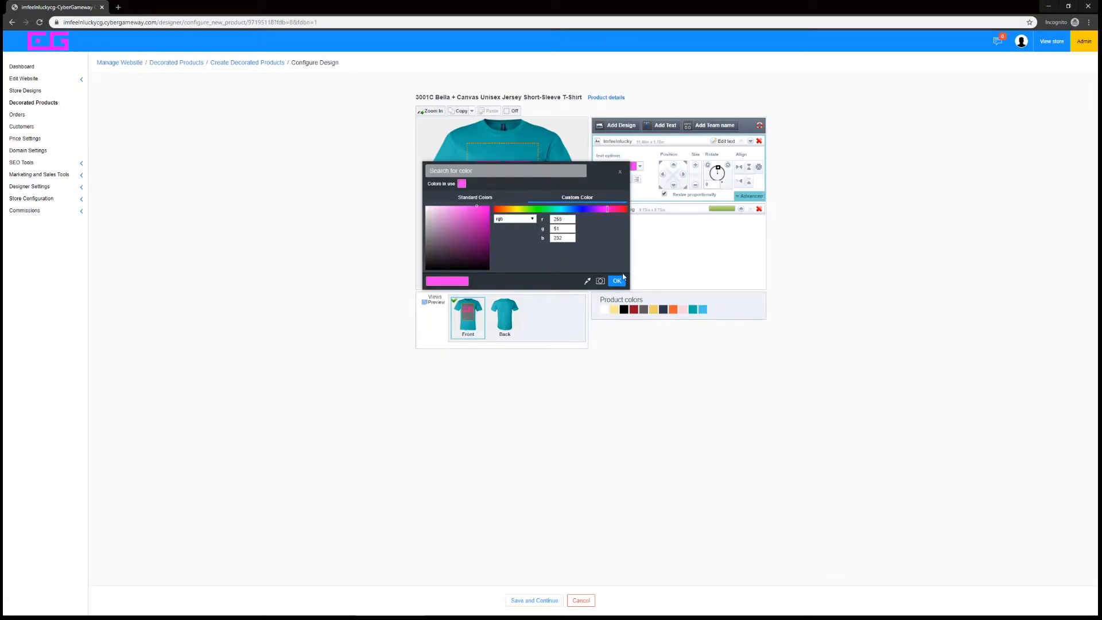
pyautogui.click(617, 280)
pyautogui.moveTo(521, 195); pyautogui.dragTo(522, 196)
pyautogui.click(884, 315)
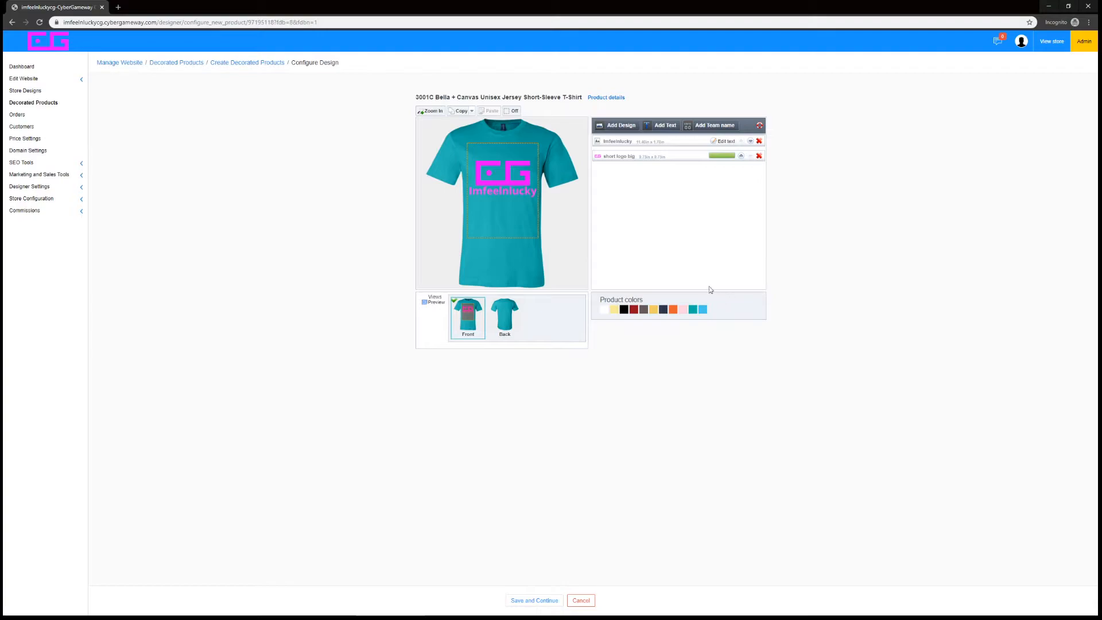
pyautogui.click(647, 144)
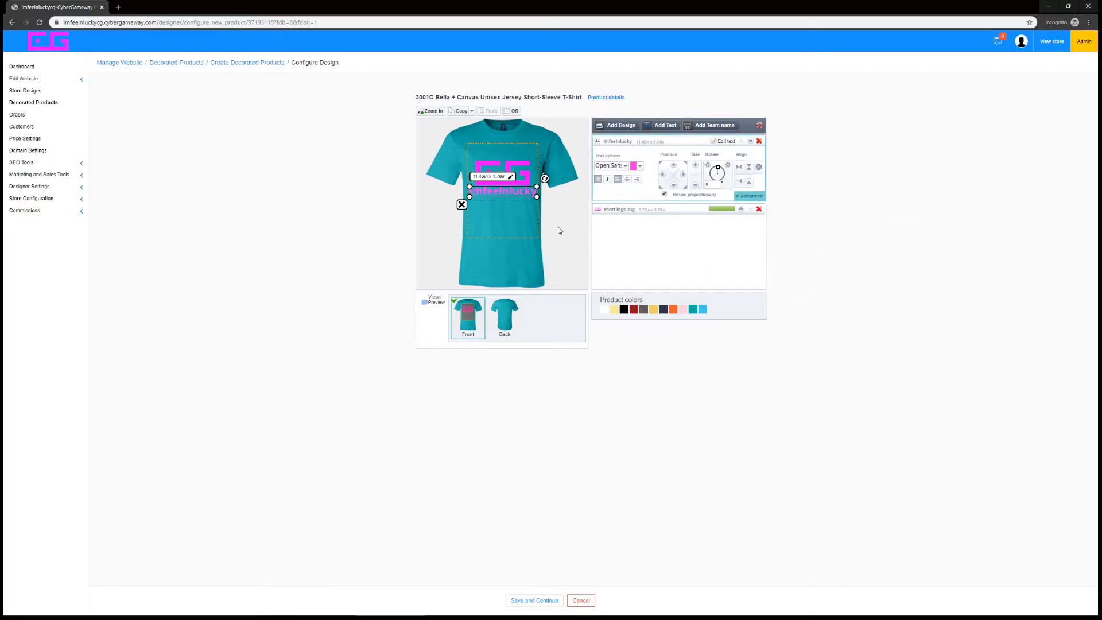
pyautogui.click(808, 285)
pyautogui.click(689, 142)
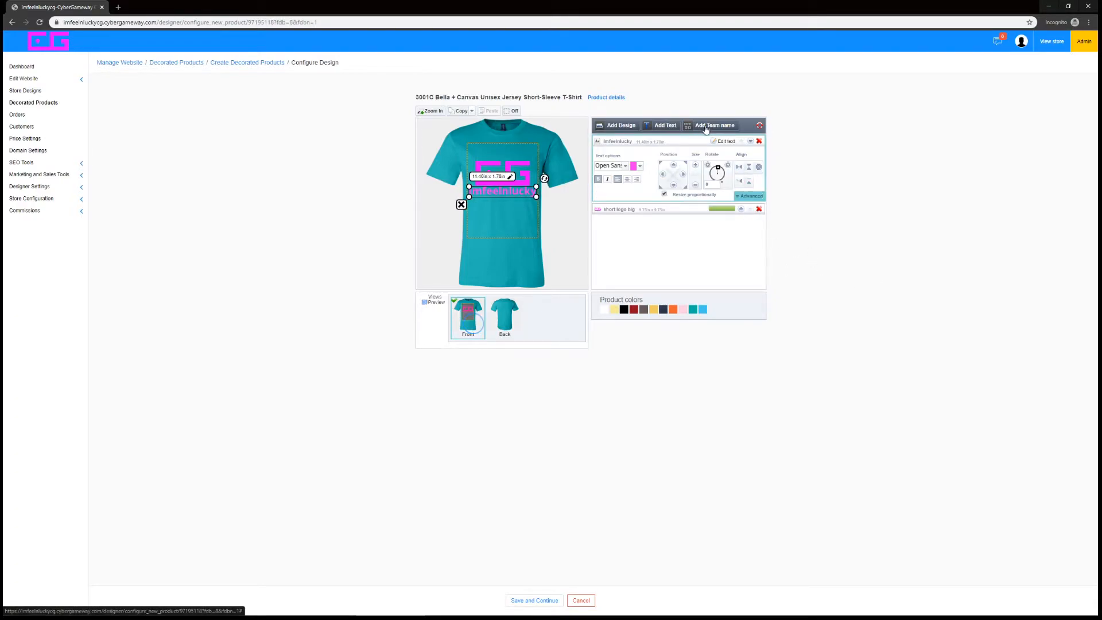
# Switch to the shirt's back view and add a digital printing team name with the default content 15
pyautogui.click(515, 321)
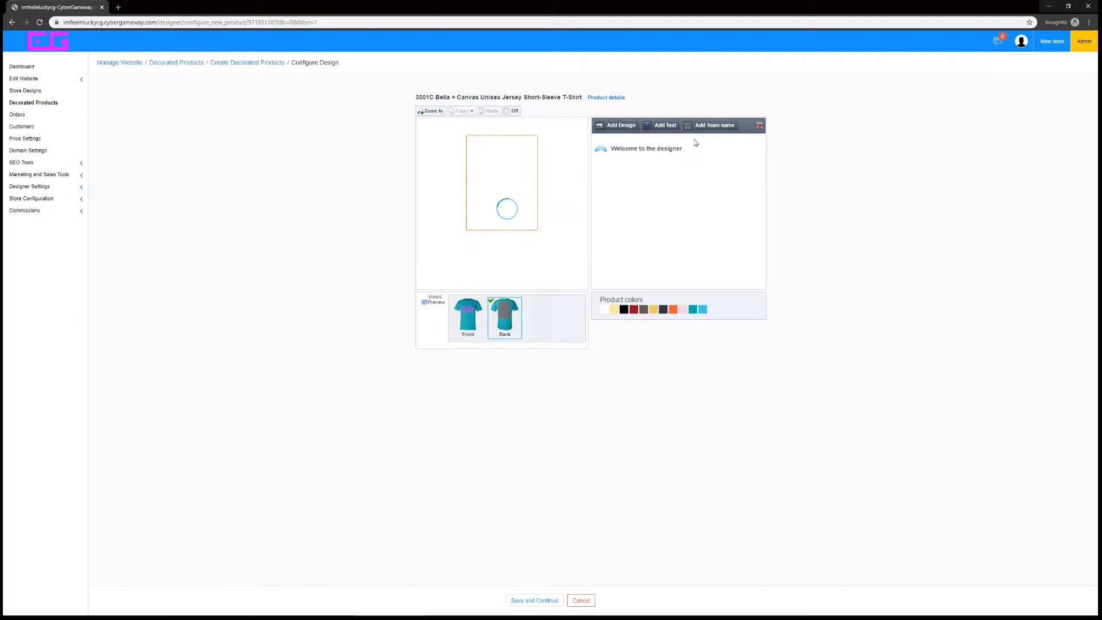
pyautogui.click(481, 330)
pyautogui.click(510, 333)
pyautogui.click(463, 329)
pyautogui.click(509, 330)
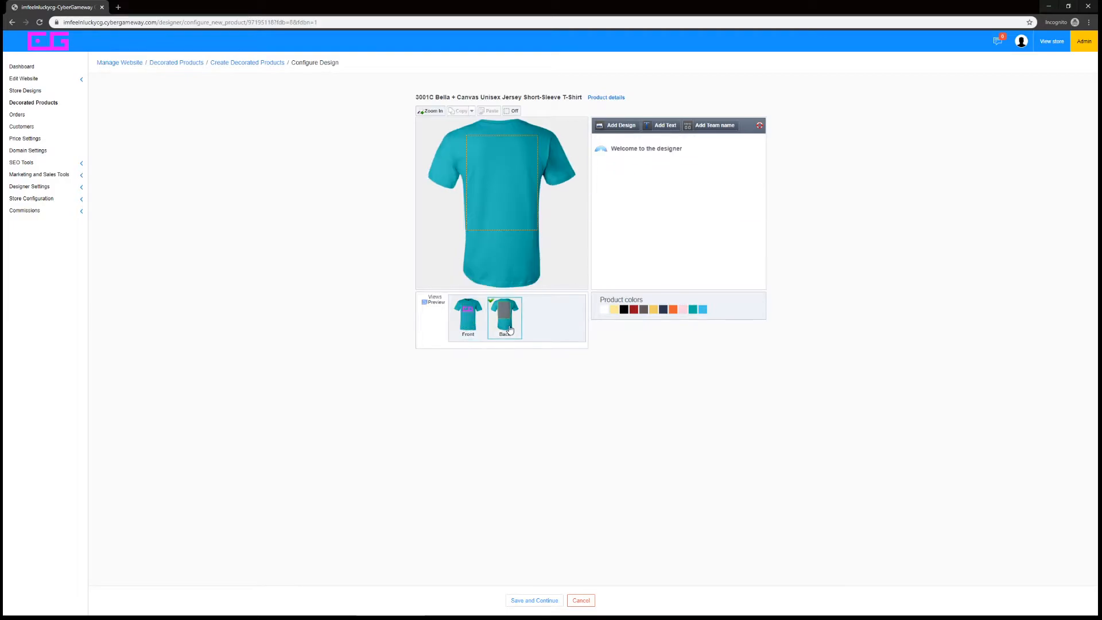
pyautogui.click(705, 132)
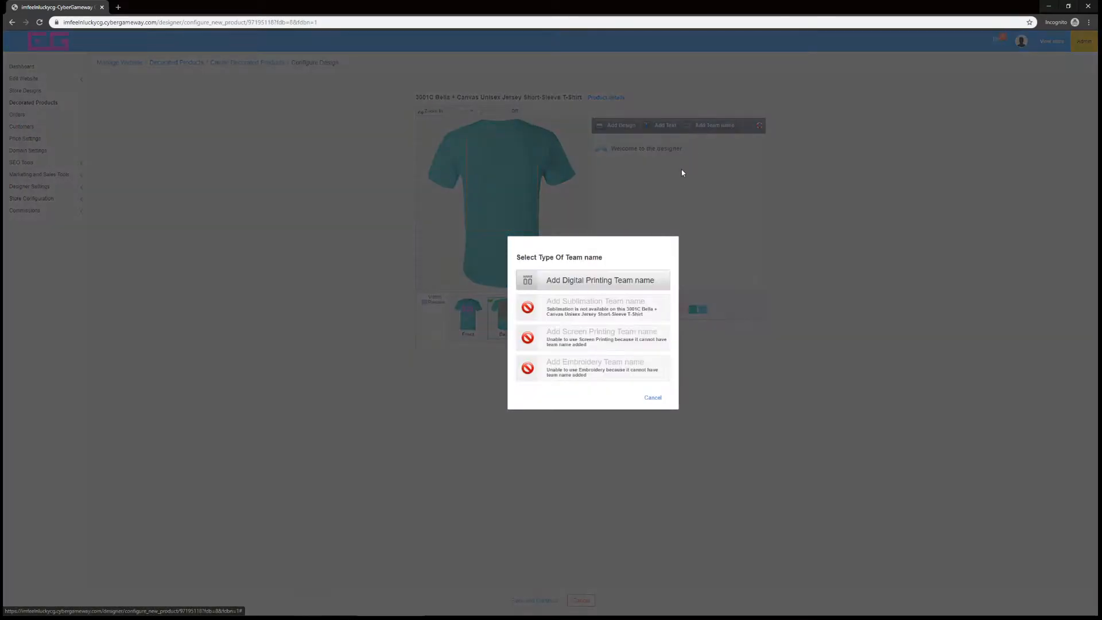
pyautogui.click(592, 281)
pyautogui.click(478, 327)
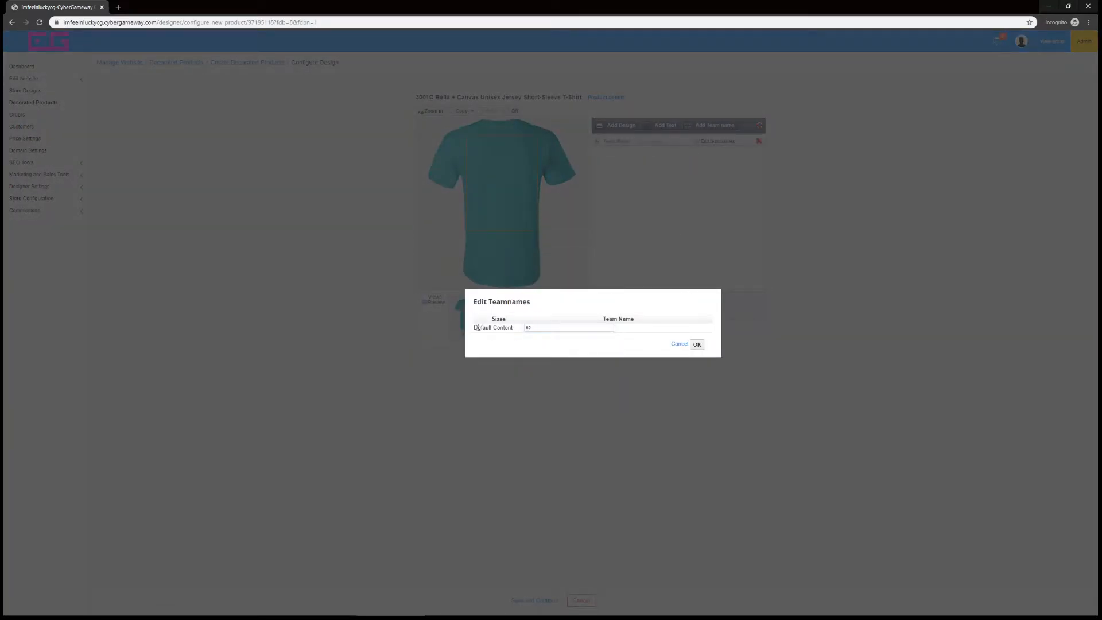
pyautogui.moveTo(500, 336); pyautogui.dragTo(494, 337)
pyautogui.click(533, 336)
pyautogui.click(587, 329)
pyautogui.click(695, 349)
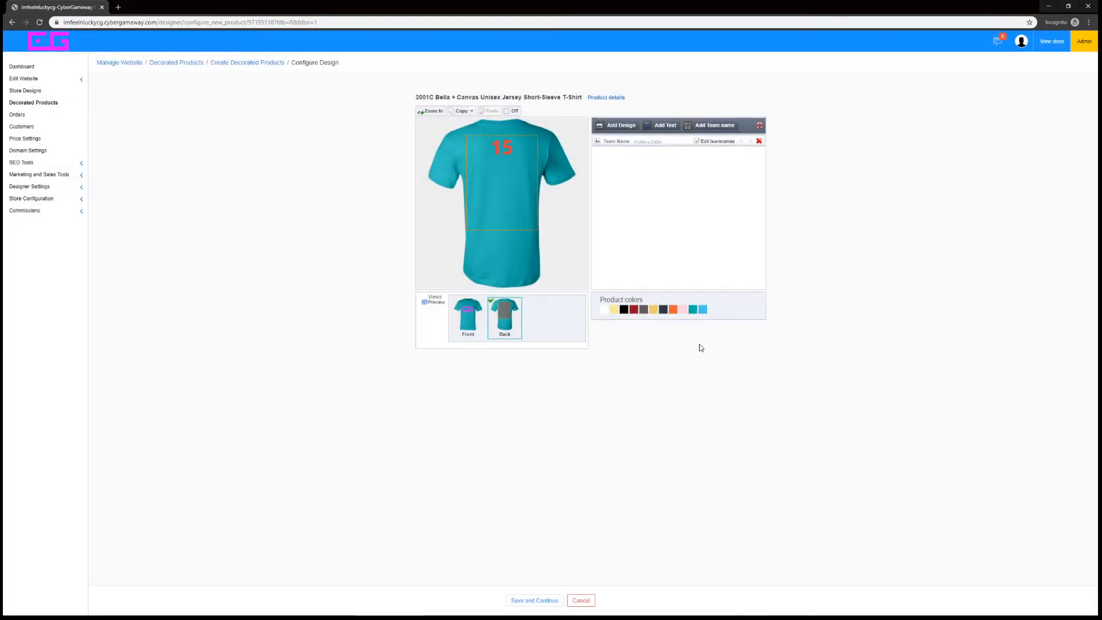
# Change the team name on the back of the shirt to "CyberGameway"
pyautogui.click(718, 141)
pyautogui.doubleClick(569, 327)
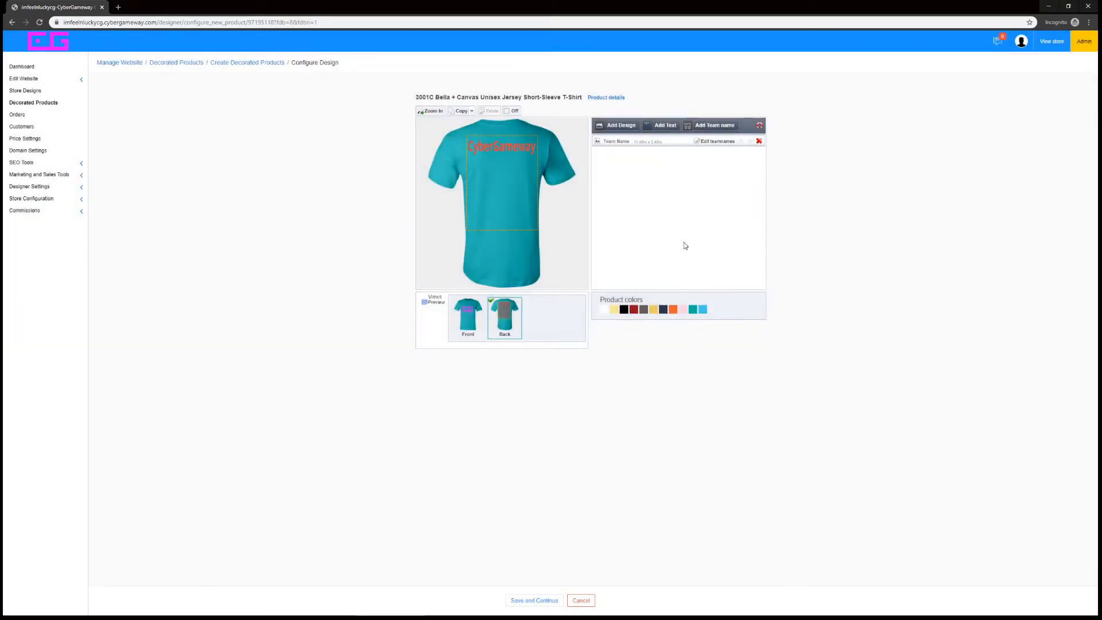
# Add the digital printing text "05" to the back of the shirt
pyautogui.click(669, 126)
pyautogui.click(564, 280)
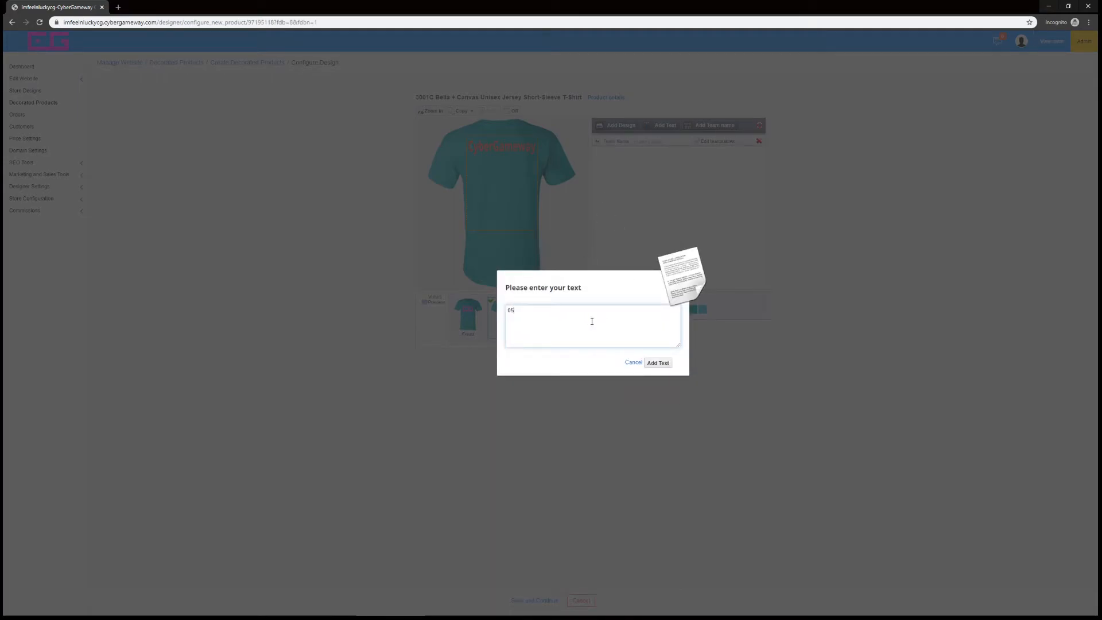
pyautogui.click(657, 363)
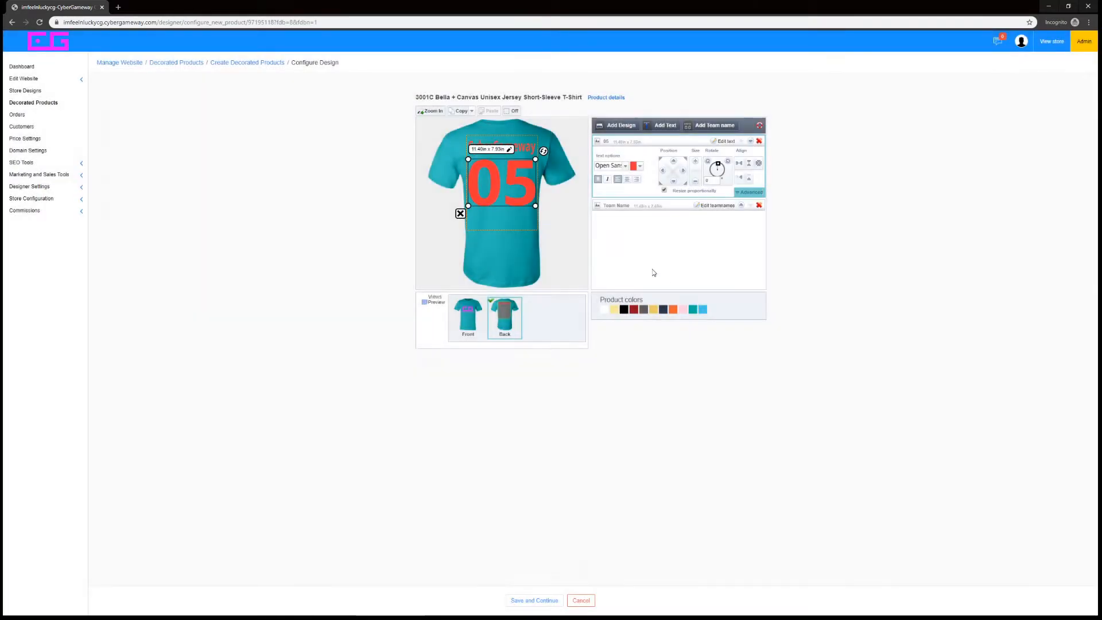
# Recolor the team name and the 05 text on the back to a custom pink (RGB 254, 51, 255)
pyautogui.click(522, 148)
pyautogui.click(633, 182)
pyautogui.moveTo(612, 225); pyautogui.dragTo(606, 225)
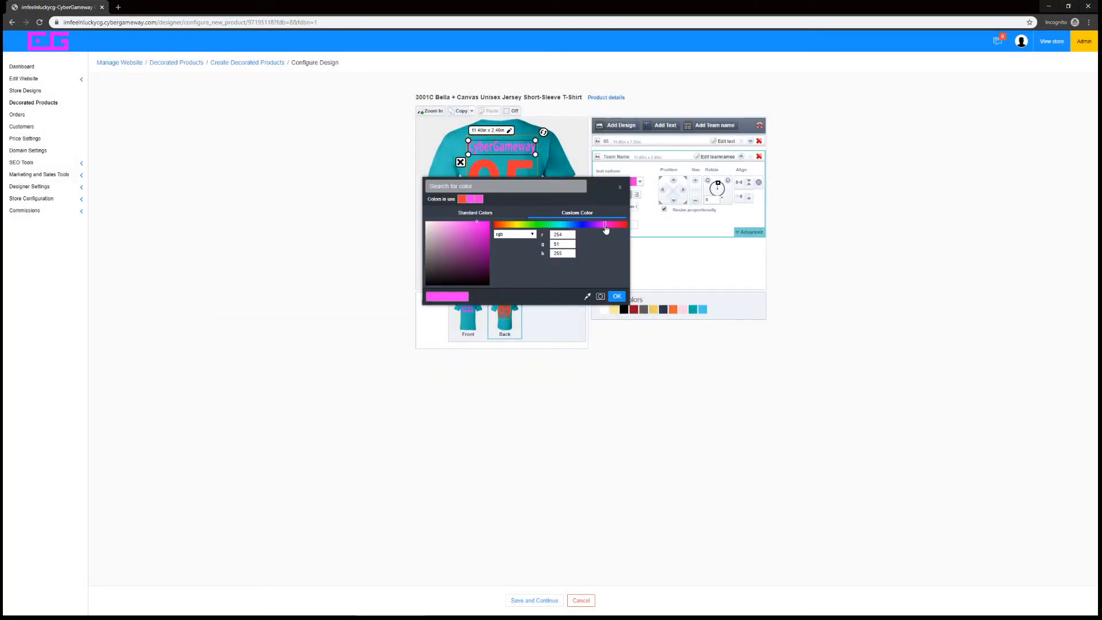
pyautogui.click(616, 296)
pyautogui.click(500, 184)
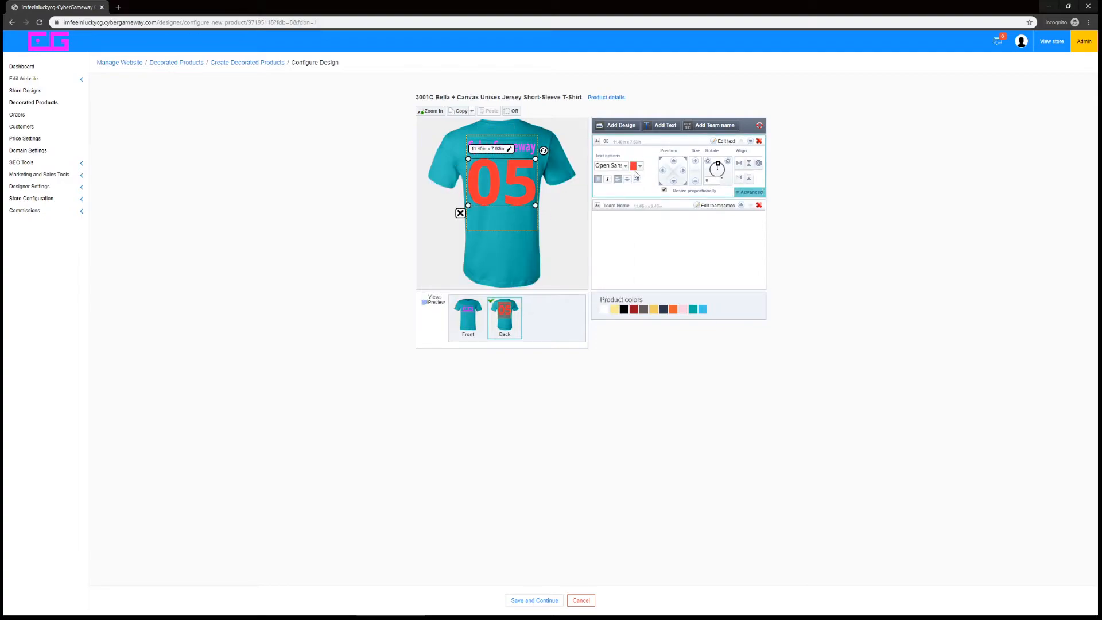
pyautogui.click(634, 167)
pyautogui.click(608, 209)
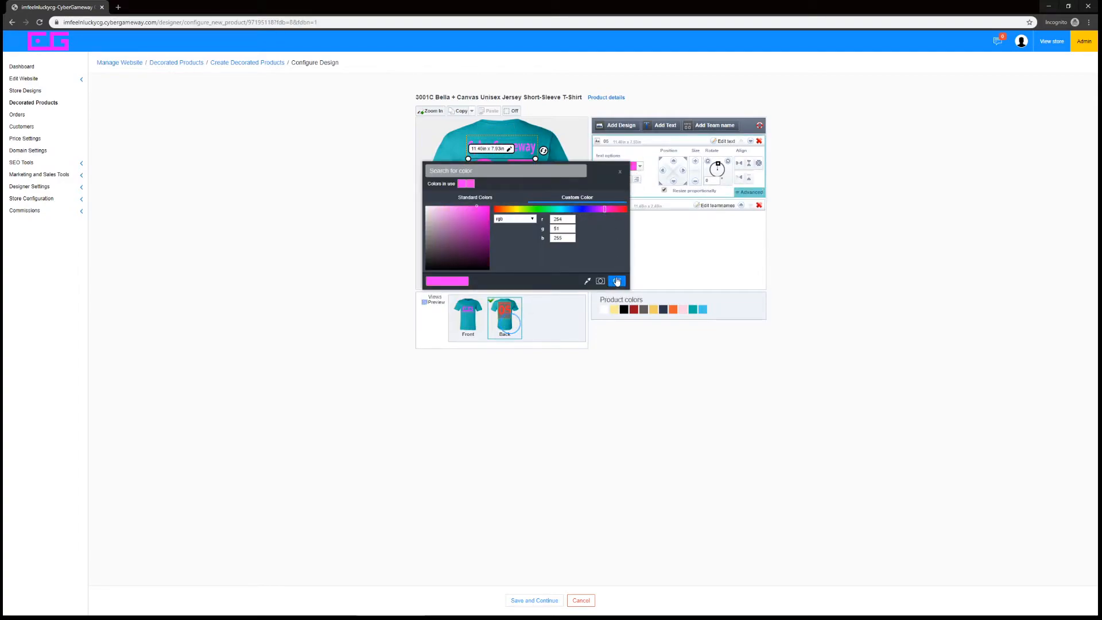
pyautogui.click(617, 281)
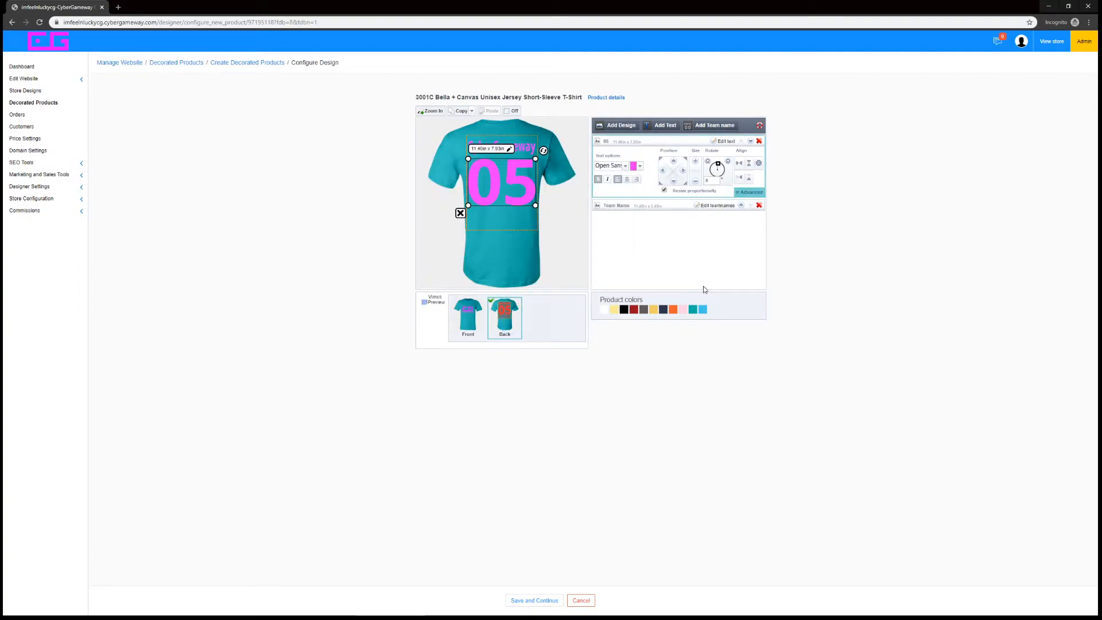
# Set the default team name above the 05 on the back to "Imfeelnlucky"
pyautogui.click(522, 145)
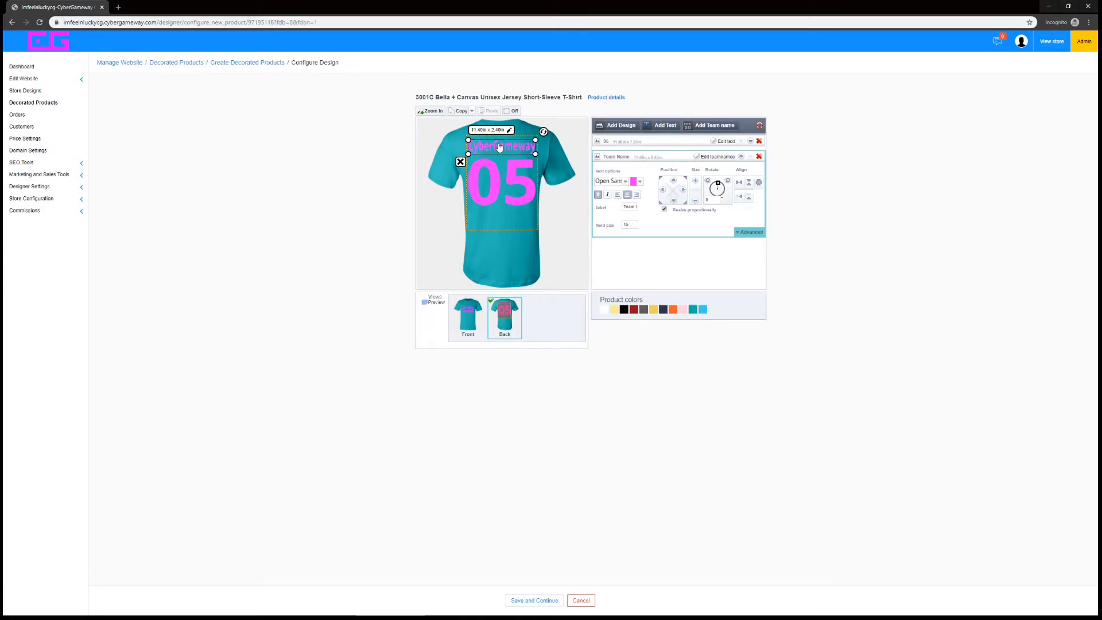
pyautogui.click(718, 158)
pyautogui.write('Imfeelnlucky')
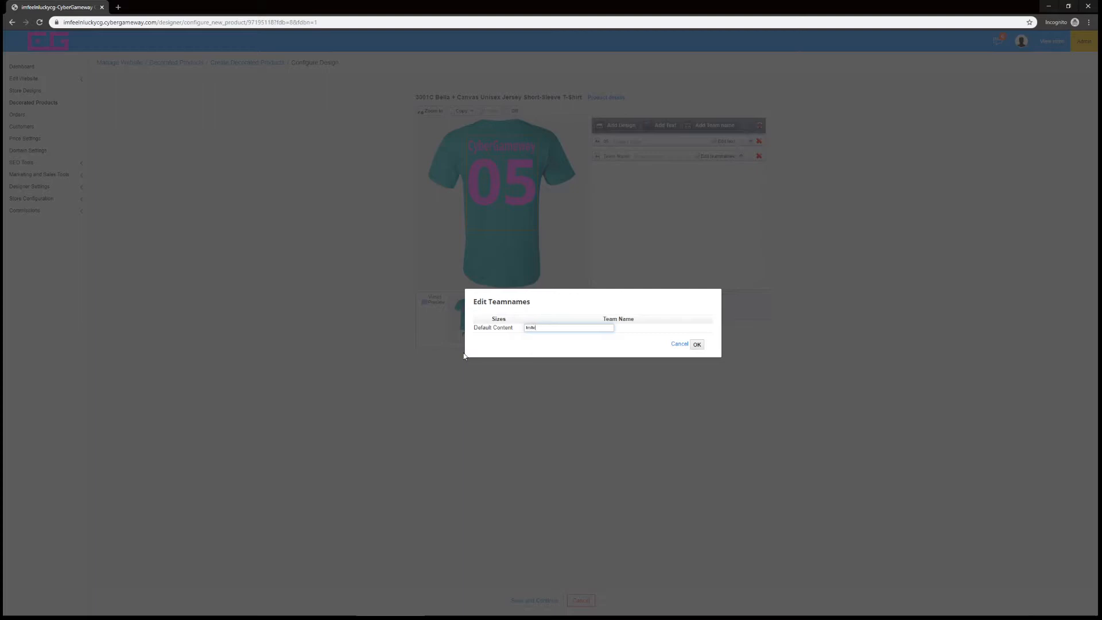
pyautogui.click(696, 344)
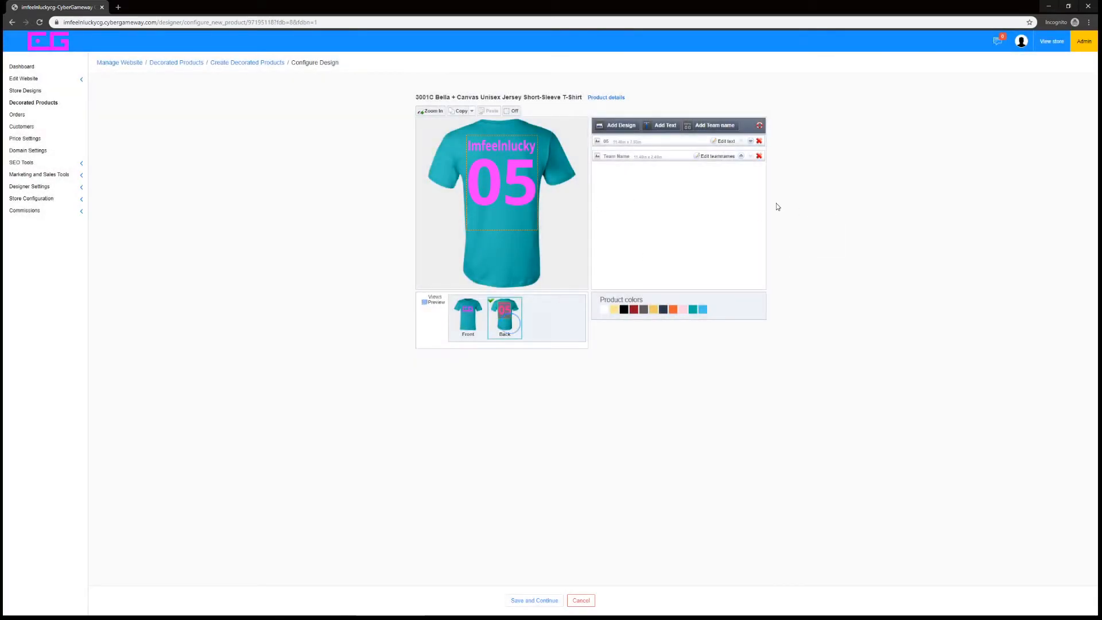
# Replace the text under the CG logo on the front with "CyberGameway" and shrink it to fit the print area's width
pyautogui.click(467, 314)
pyautogui.click(501, 192)
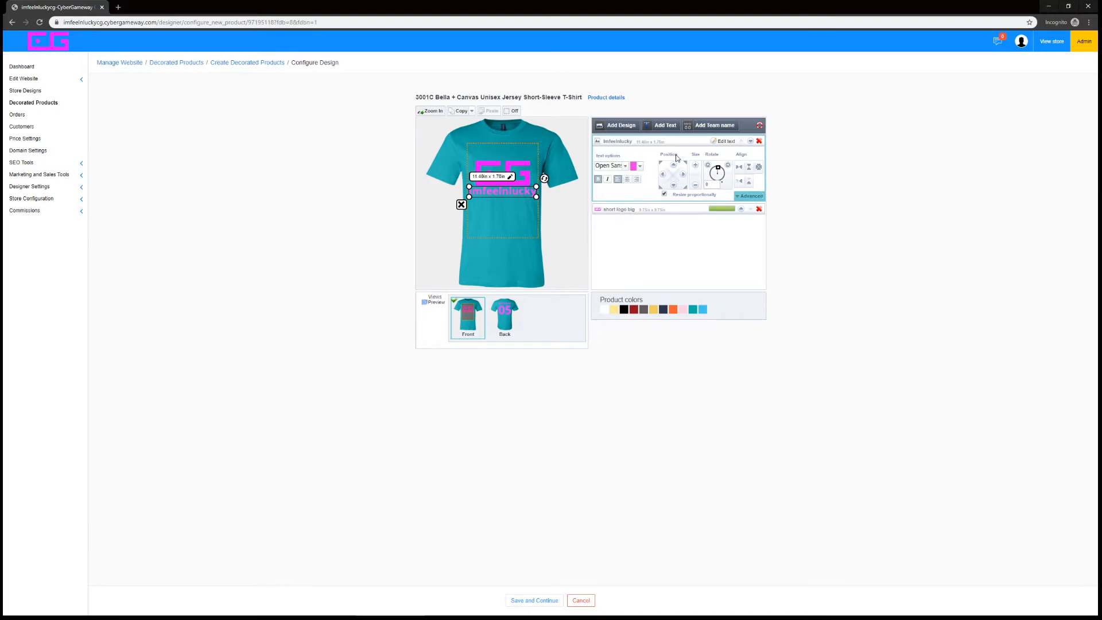
pyautogui.click(726, 142)
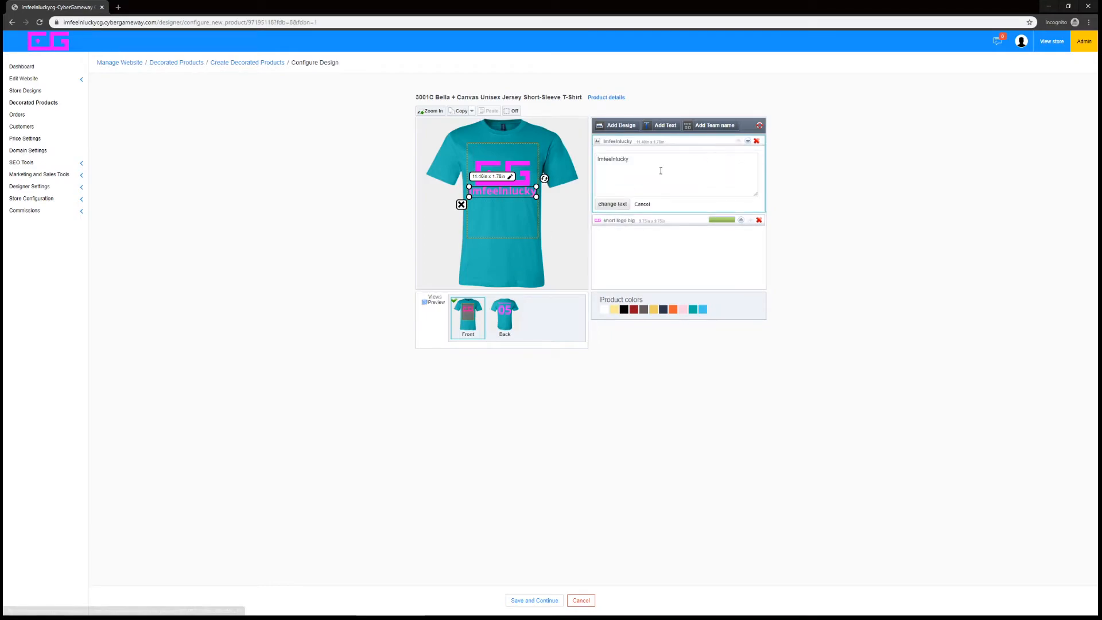
pyautogui.hotkey('ctrl', 'a')
pyautogui.write('CyberGameway')
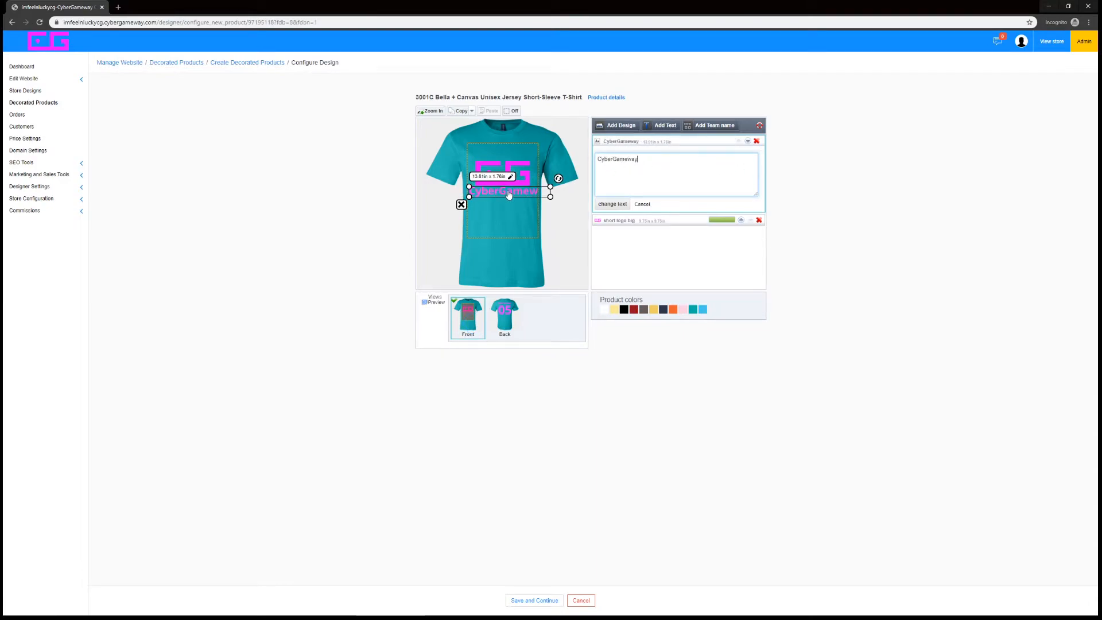
pyautogui.moveTo(550, 196); pyautogui.dragTo(540, 197)
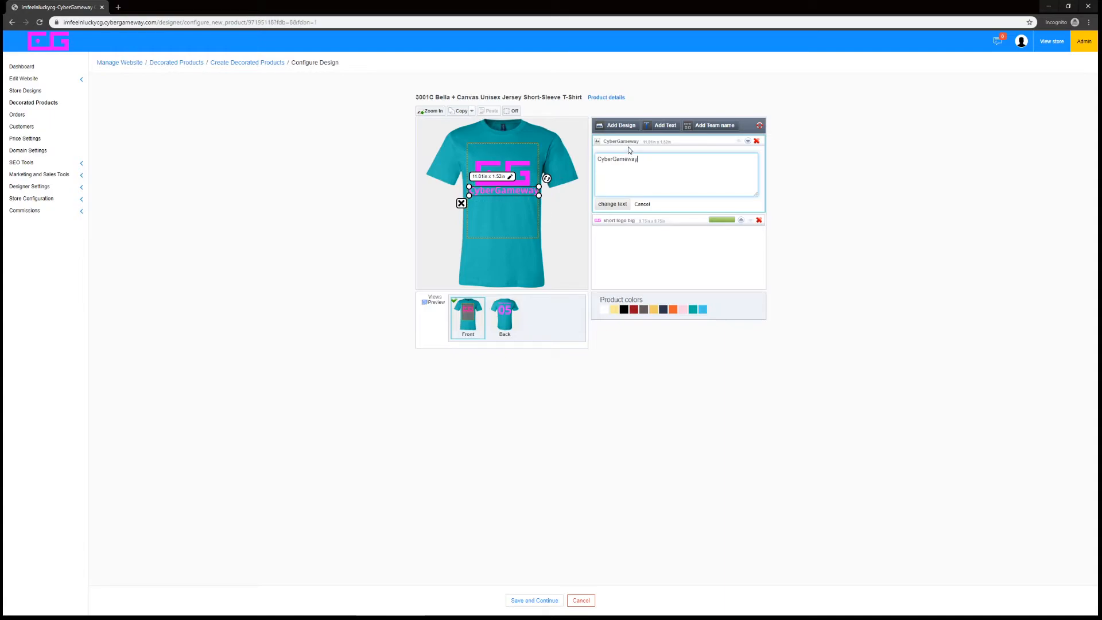
pyautogui.click(641, 204)
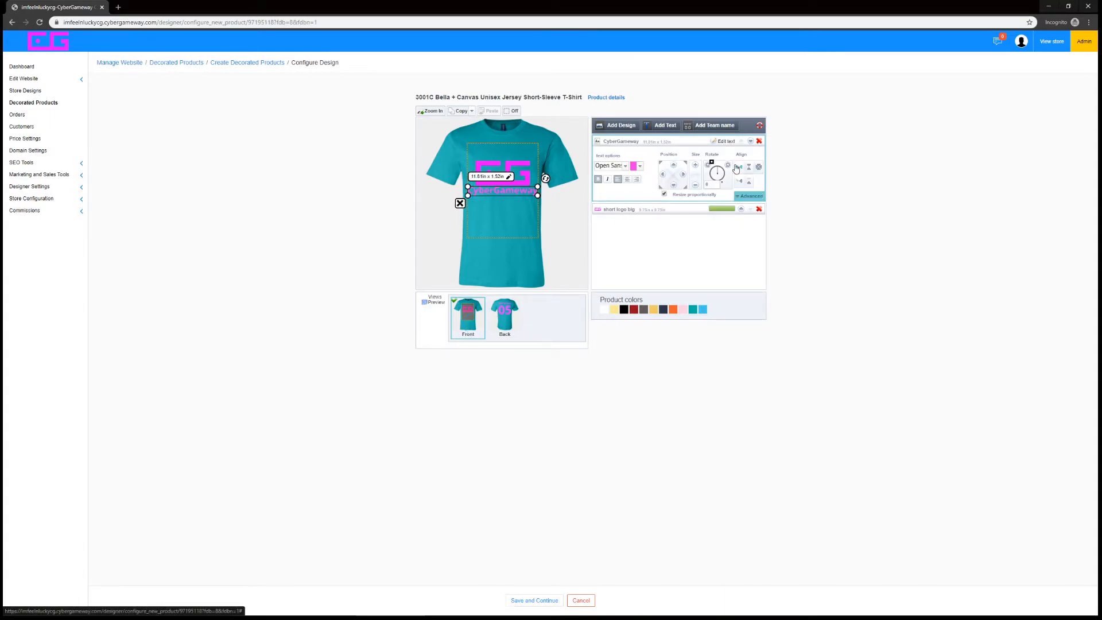
pyautogui.click(637, 299)
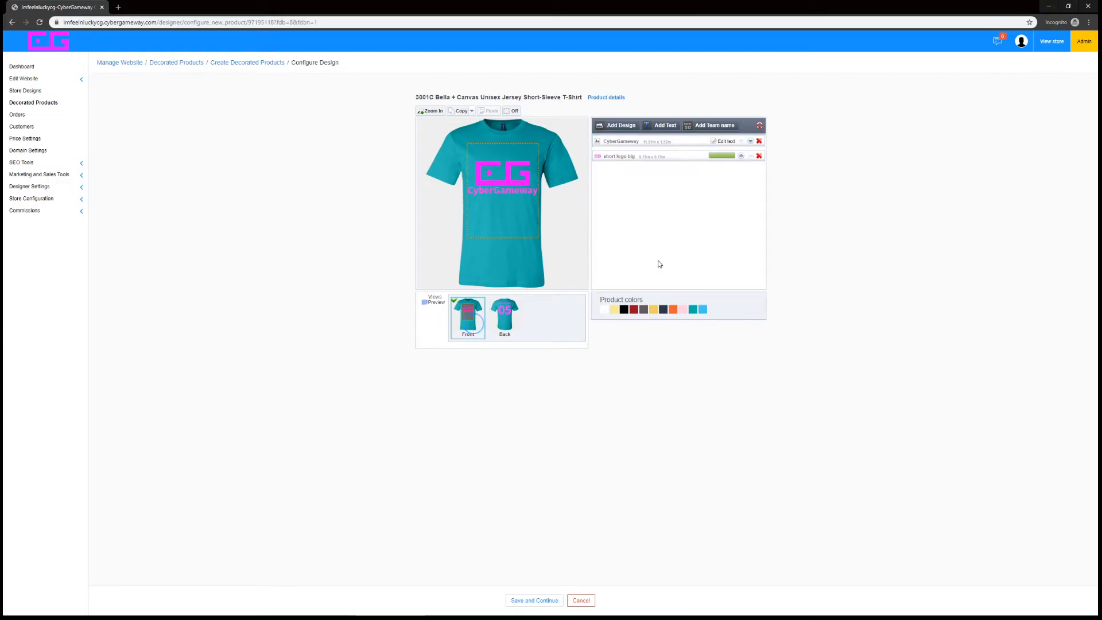
# Review the front and back of the shirt, then save the design and continue to the product details
pyautogui.click(505, 335)
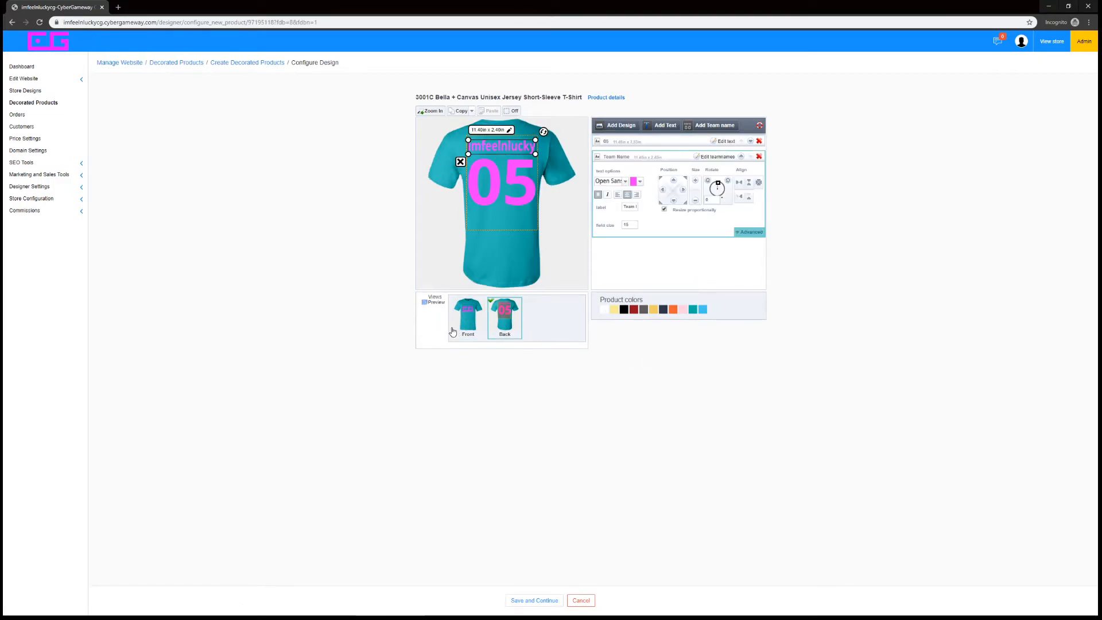
pyautogui.click(453, 331)
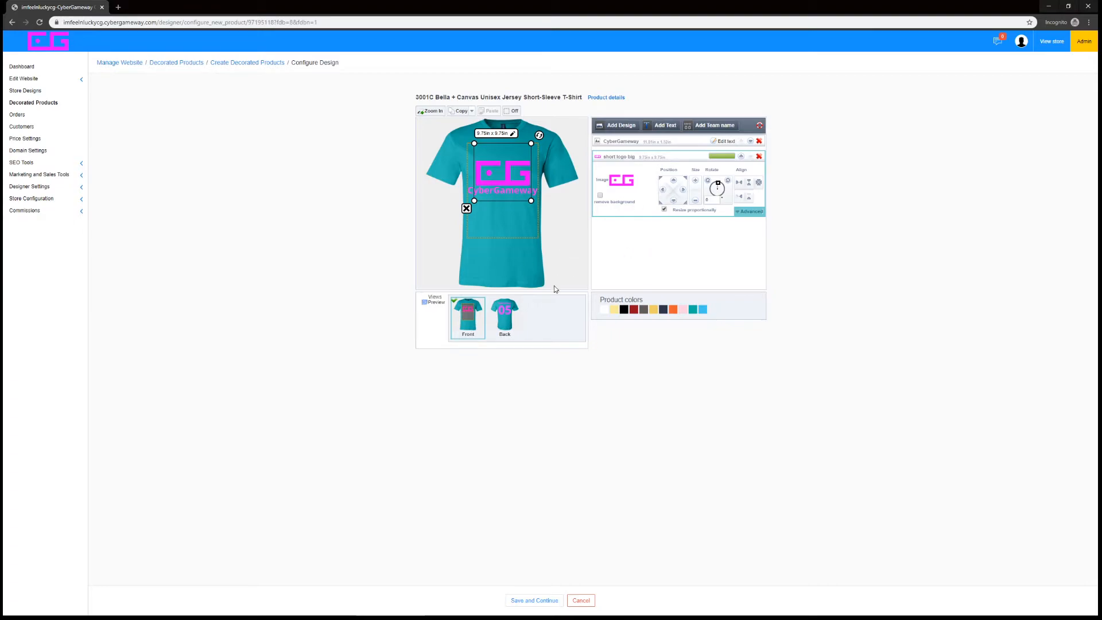
pyautogui.click(514, 318)
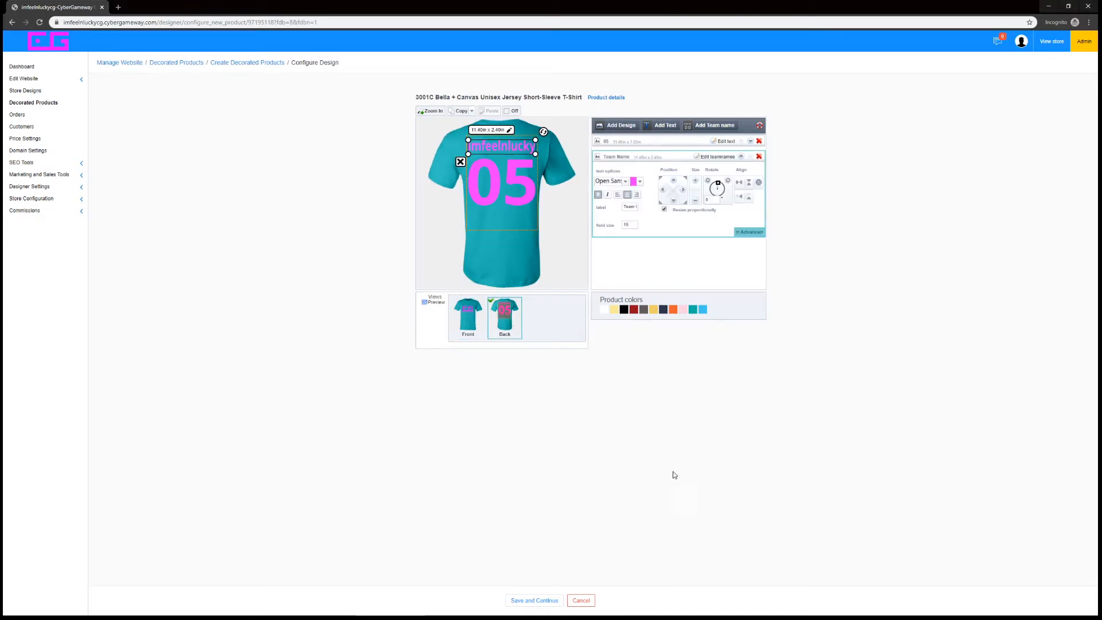
pyautogui.click(454, 326)
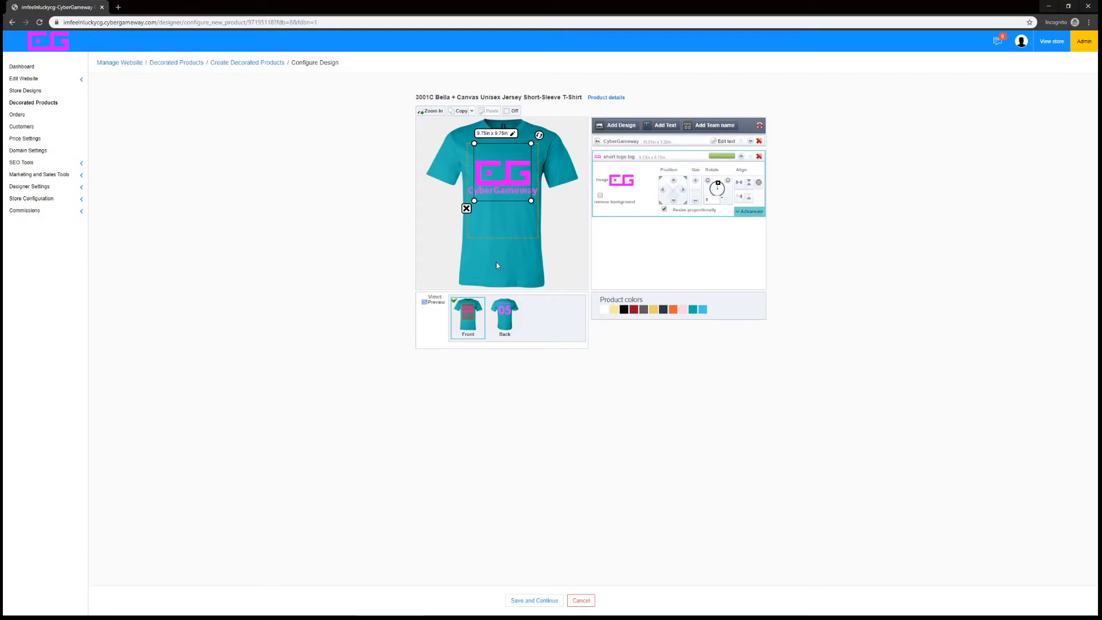
pyautogui.click(525, 601)
# Name the product "Lucky's T-Shirt Jersey" with the blank product name appended
pyautogui.click(427, 103)
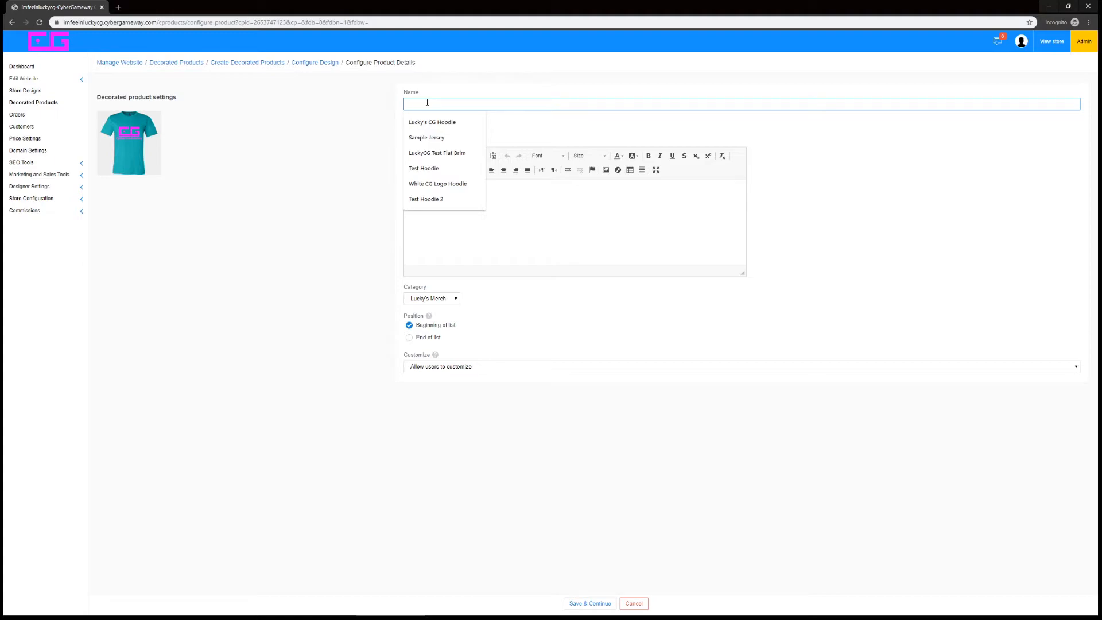
pyautogui.write('Imfeelnluc')
pyautogui.press('BackSpace')
pyautogui.press('BackSpace')
pyautogui.press('BackSpace')
pyautogui.press('BackSpace')
pyautogui.press('BackSpace')
pyautogui.press('BackSpace')
pyautogui.press('BackSpace')
pyautogui.press('BackSpace')
pyautogui.press('BackSpace')
pyautogui.press('BackSpace')
pyautogui.write("Lucky's")
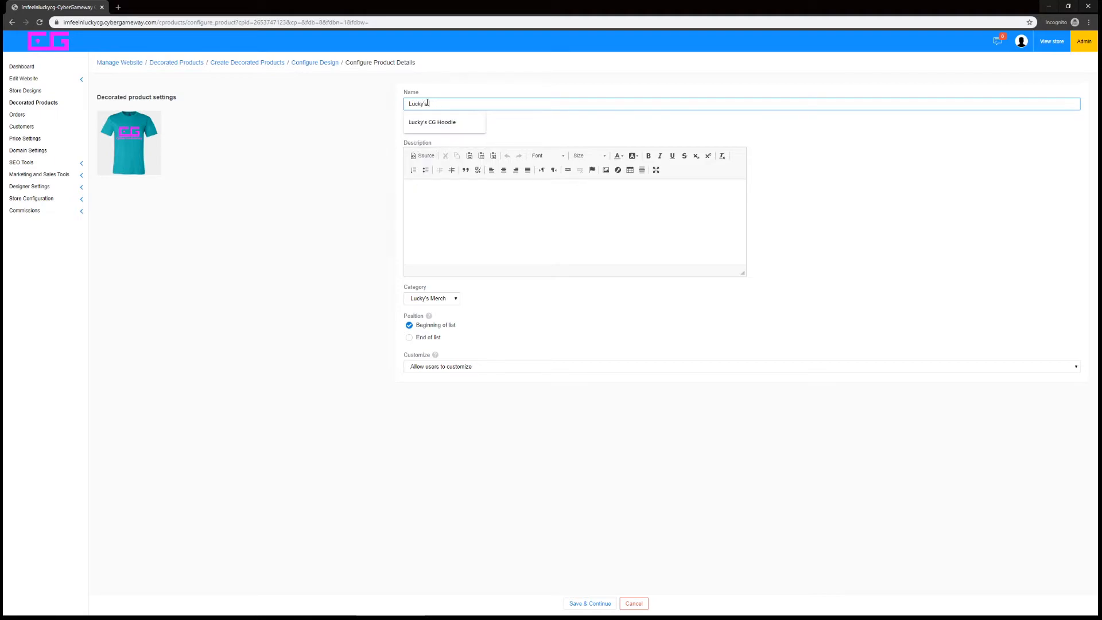
pyautogui.write(' Jersey')
pyautogui.press('BackSpace')
pyautogui.press('BackSpace')
pyautogui.press('BackSpace')
pyautogui.press('BackSpace')
pyautogui.press('BackSpace')
pyautogui.press('BackSpace')
pyautogui.write('T-Shirt Jersey')
pyautogui.click(406, 126)
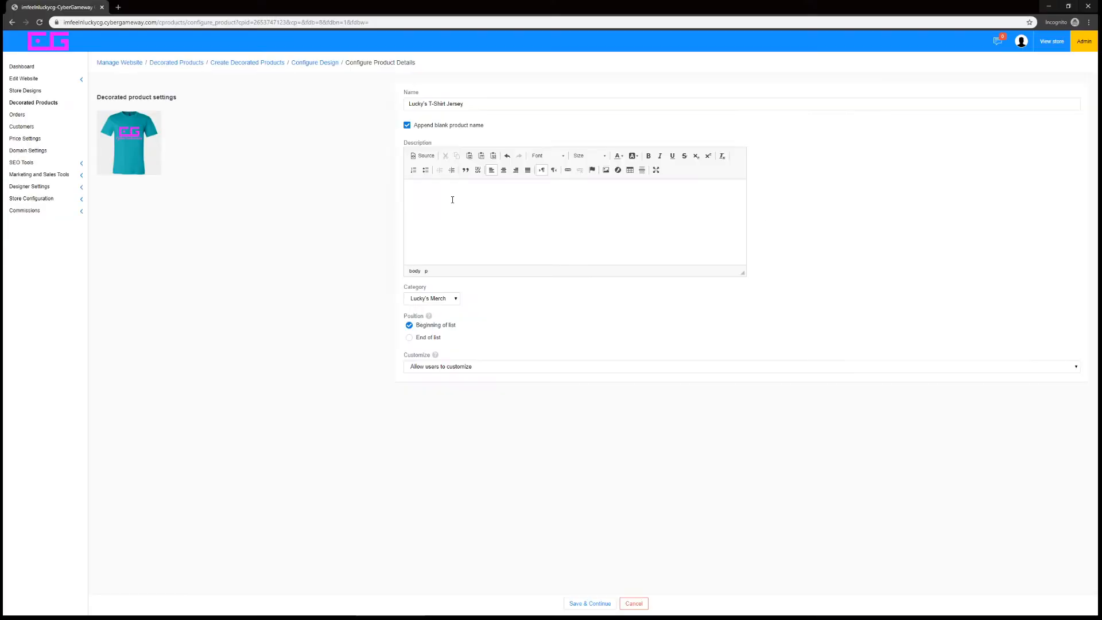
# Enter the description "Channel your inner esport pro with a t-shirt jersey!" and assign the product to a new category named "Jersey Designs"
pyautogui.write('Channel your inner esport pro with a t-shirt jersey!')
pyautogui.click(452, 298)
pyautogui.click(435, 309)
pyautogui.click(491, 299)
pyautogui.write('Jerseys')
pyautogui.doubleClick(560, 322)
pyautogui.doubleClick(569, 299)
pyautogui.click(524, 300)
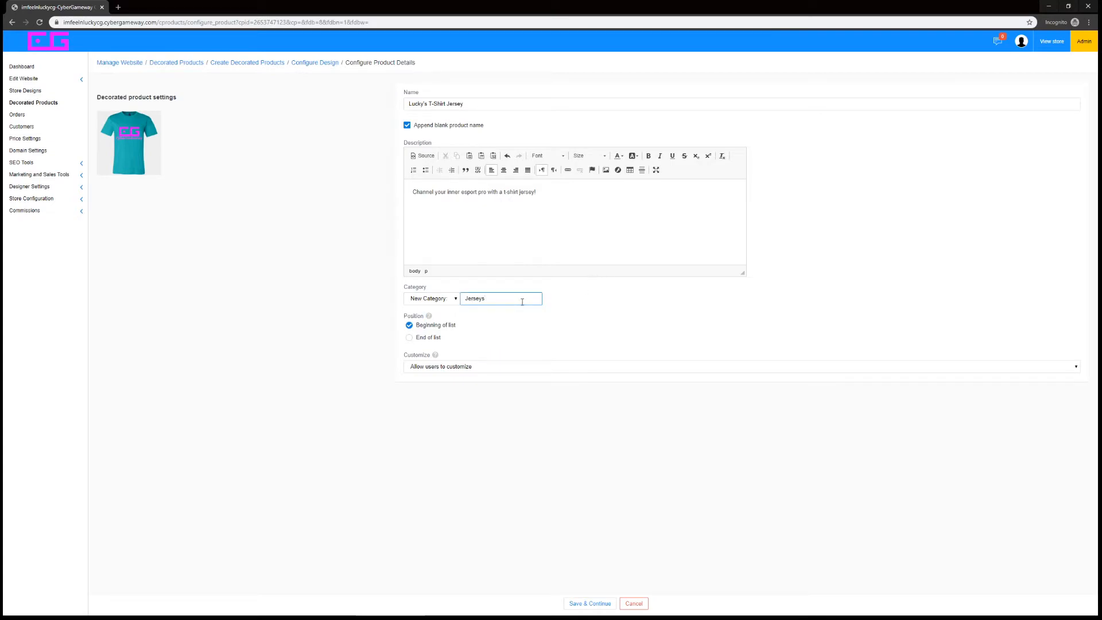
pyautogui.write('Designs')
pyautogui.click(560, 318)
# Set the product so that users are not allowed to customize it, and save the product details
pyautogui.moveTo(429, 319)
pyautogui.moveTo(436, 357)
pyautogui.click(435, 370)
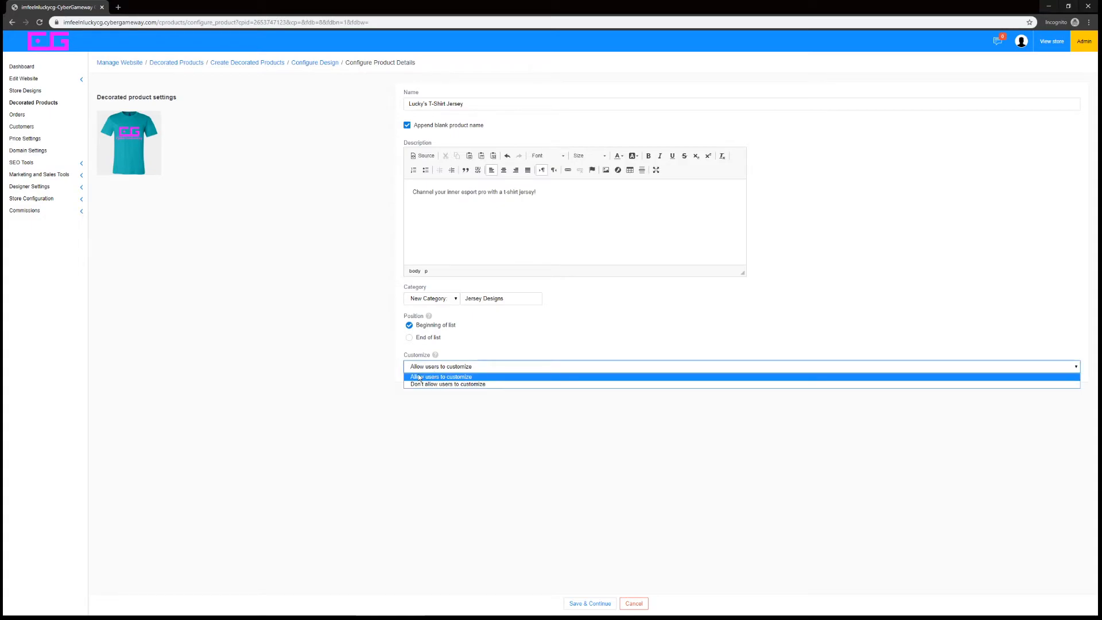
pyautogui.click(460, 384)
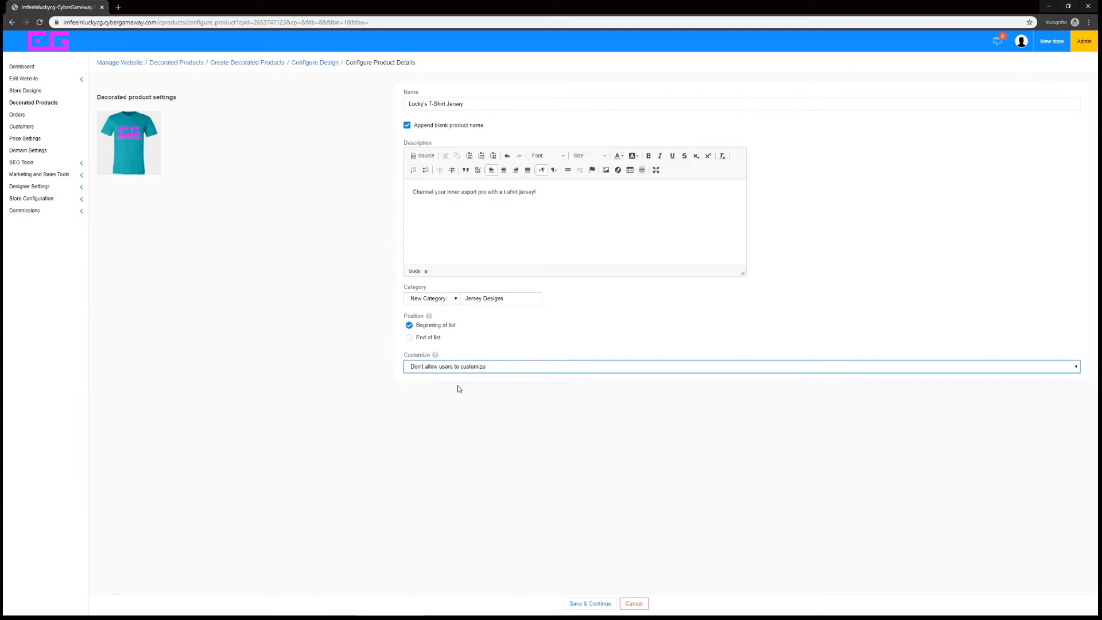
pyautogui.click(590, 603)
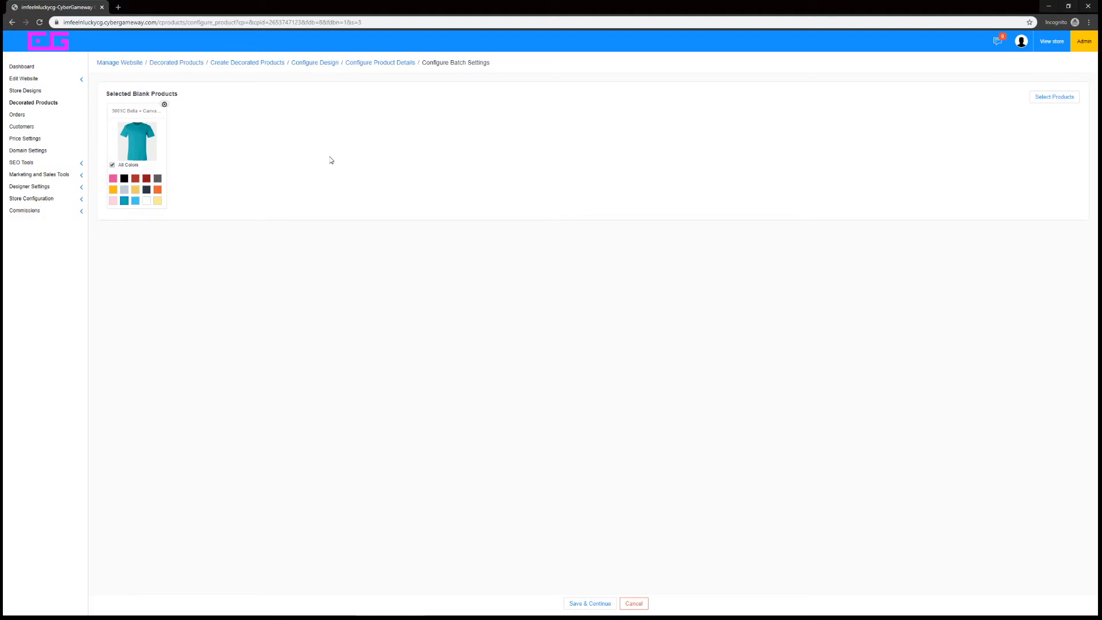
# Limit the blank T-shirt's available colors by deselecting pink, light gray, tan, navy and orange, and save the decorated product
pyautogui.click(113, 165)
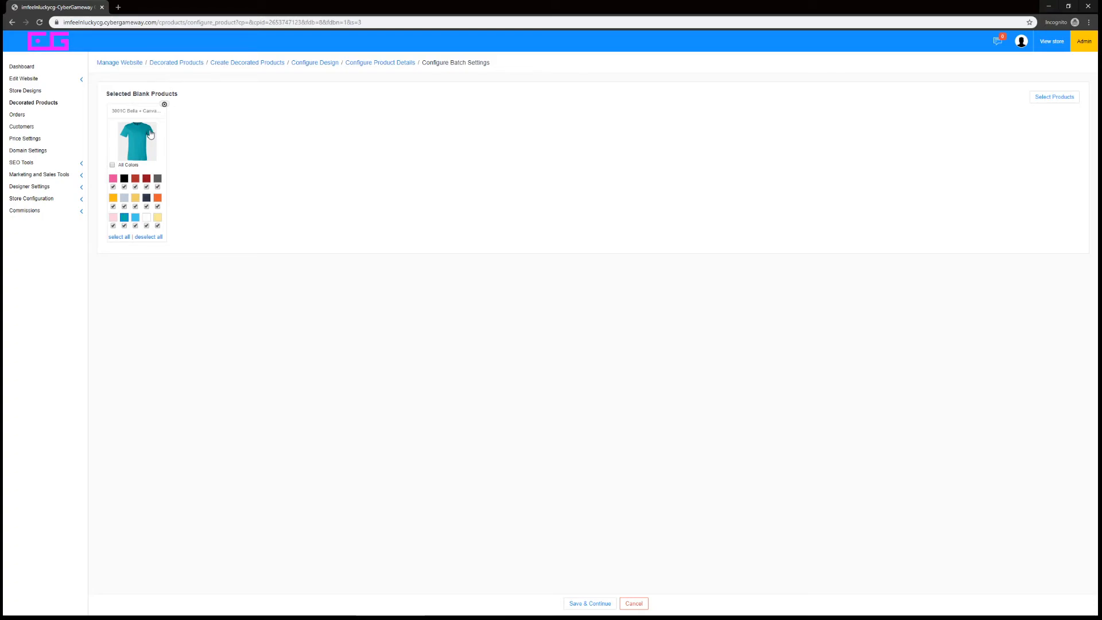
pyautogui.click(112, 166)
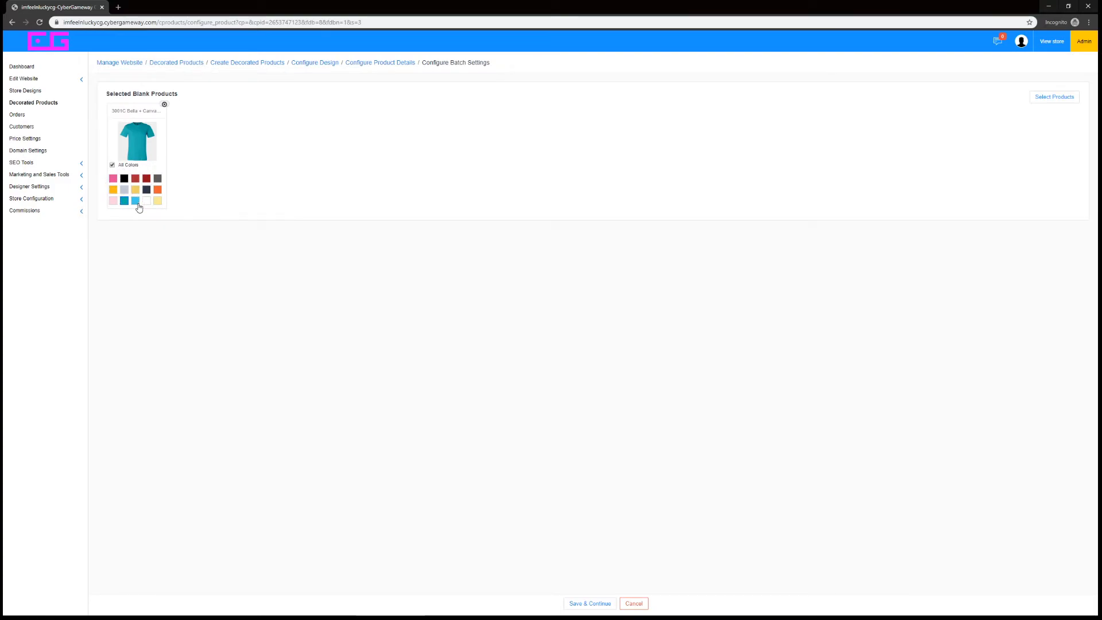
pyautogui.click(112, 165)
pyautogui.click(113, 186)
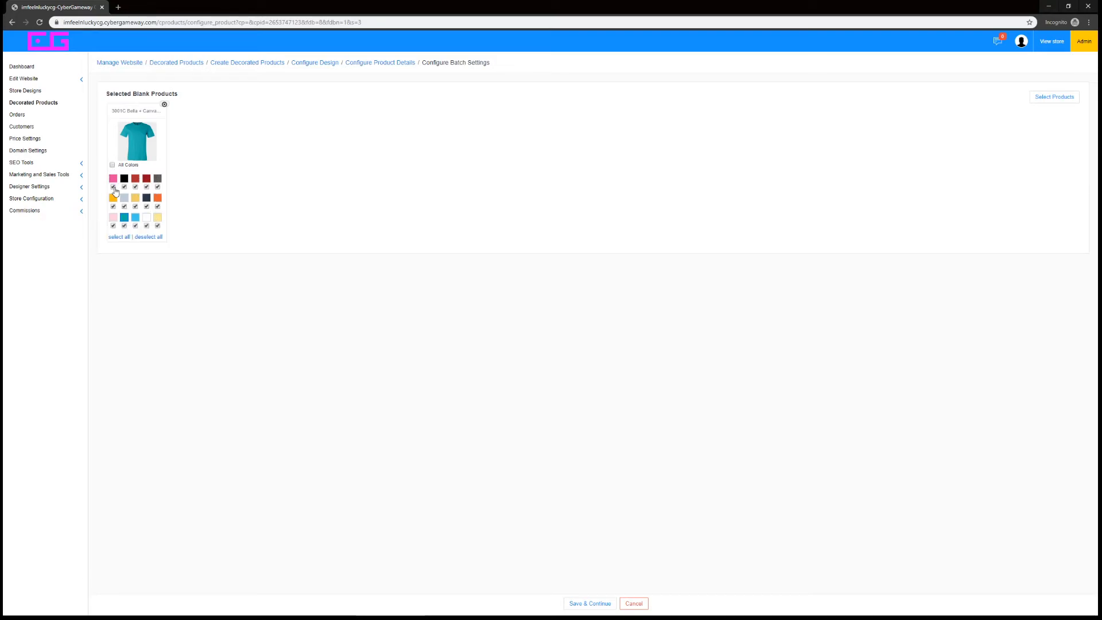
pyautogui.click(124, 206)
pyautogui.click(135, 207)
pyautogui.click(146, 206)
pyautogui.click(157, 207)
pyautogui.click(590, 603)
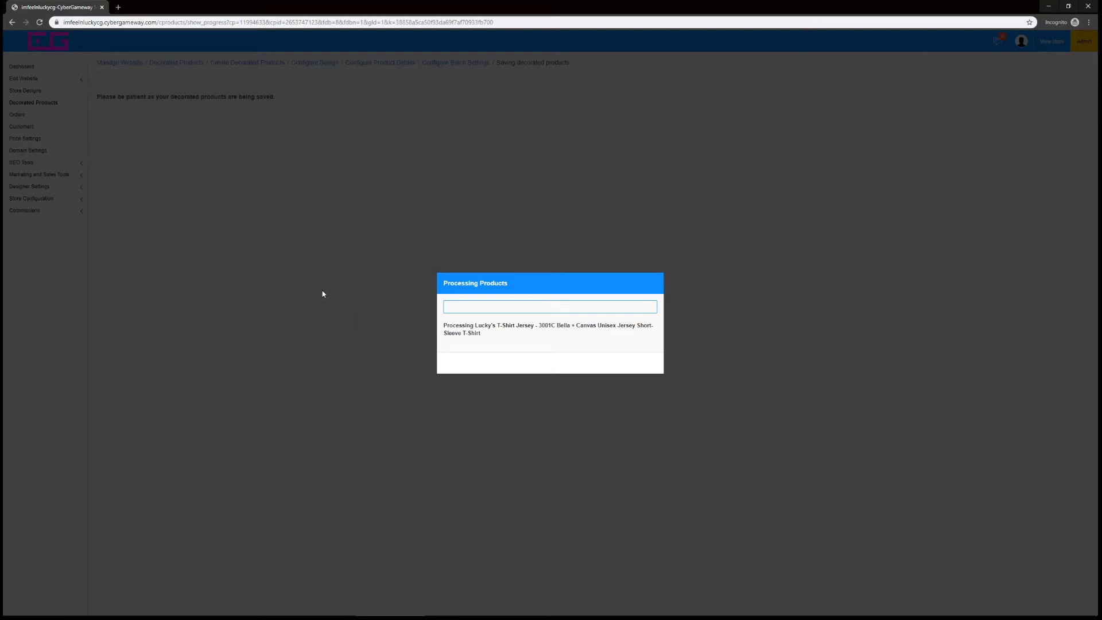
# Continue to product pricing and review the shirt's name, preview image, wholesale price and default markup
pyautogui.click(542, 363)
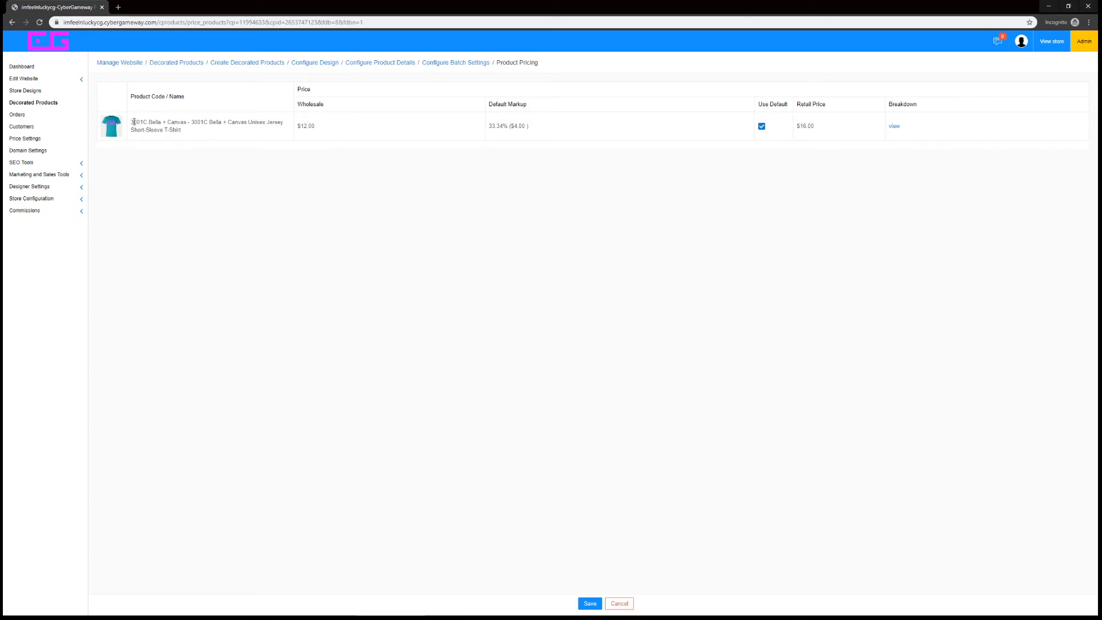
pyautogui.moveTo(141, 124); pyautogui.dragTo(198, 130)
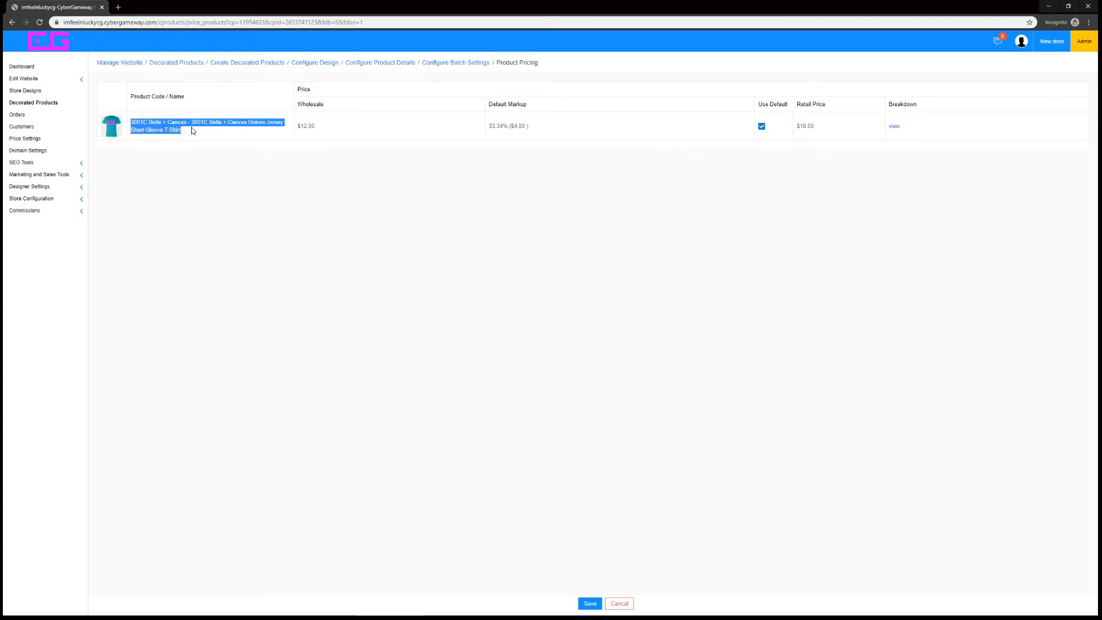
pyautogui.click(218, 156)
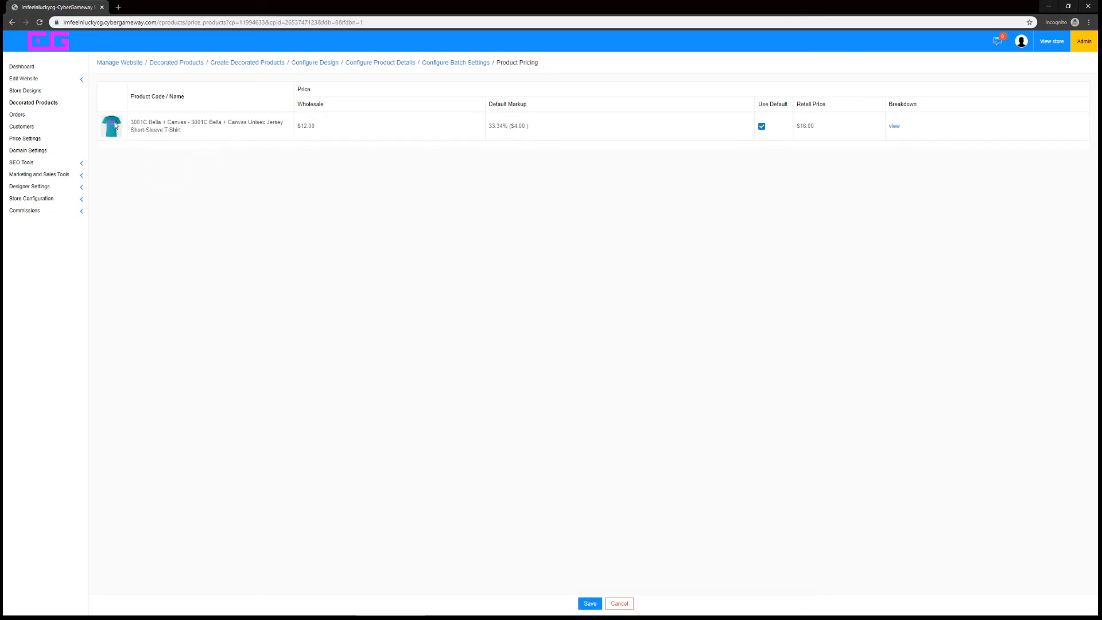
pyautogui.moveTo(112, 133)
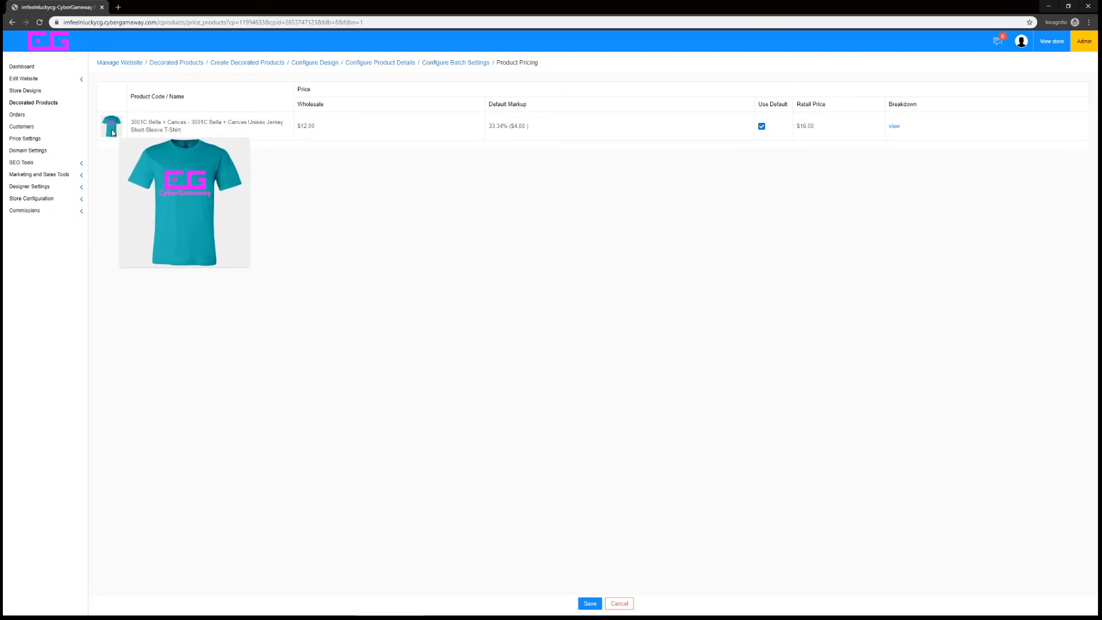
pyautogui.moveTo(322, 127); pyautogui.dragTo(292, 130)
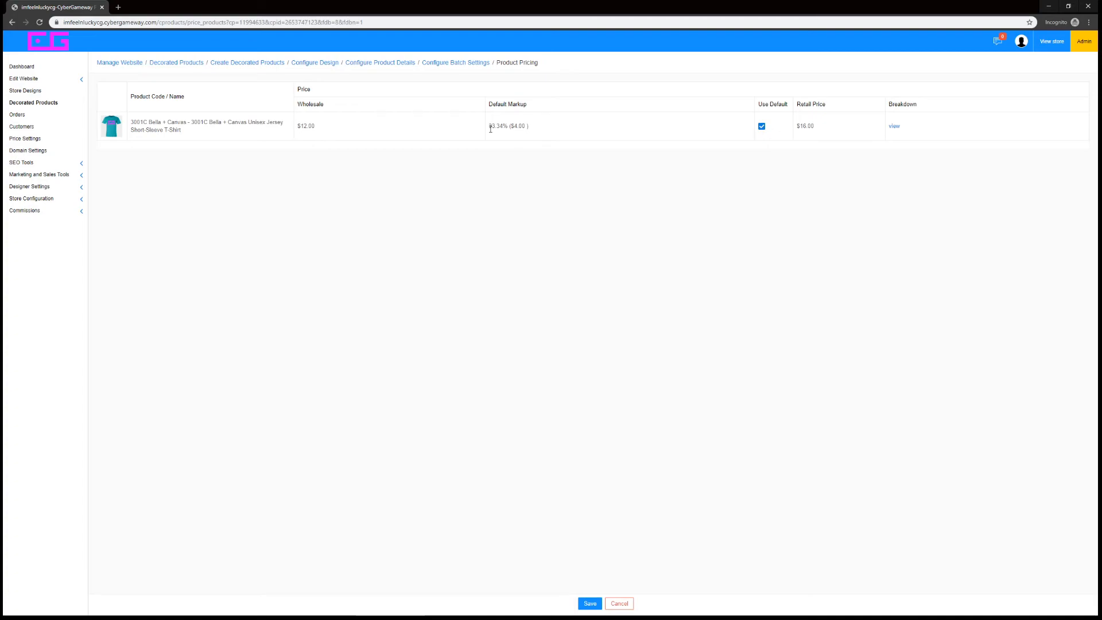
pyautogui.moveTo(489, 128); pyautogui.dragTo(499, 138)
pyautogui.moveTo(313, 127); pyautogui.dragTo(321, 128)
pyautogui.moveTo(534, 126); pyautogui.dragTo(497, 127)
pyautogui.click(490, 137)
# Turn off the default pricing for the T-shirt and set its retail price to $25.00
pyautogui.click(760, 127)
pyautogui.doubleClick(821, 126)
pyautogui.write('25')
pyautogui.click(820, 175)
# Examine the price breakdown's wholesale cost, markup, PayPal fee and commission, and save the product pricing
pyautogui.click(893, 126)
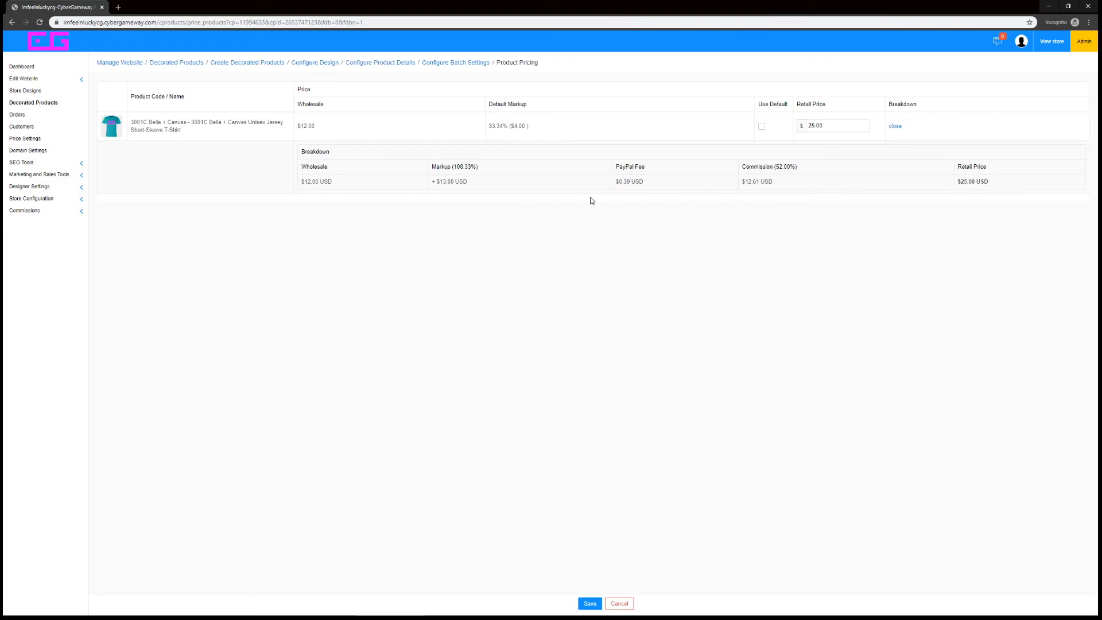
pyautogui.moveTo(302, 183); pyautogui.dragTo(308, 184)
pyautogui.moveTo(475, 181); pyautogui.dragTo(429, 186)
pyautogui.click(480, 224)
pyautogui.moveTo(653, 189); pyautogui.dragTo(606, 189)
pyautogui.click(758, 222)
pyautogui.moveTo(742, 185); pyautogui.dragTo(775, 183)
pyautogui.click(590, 603)
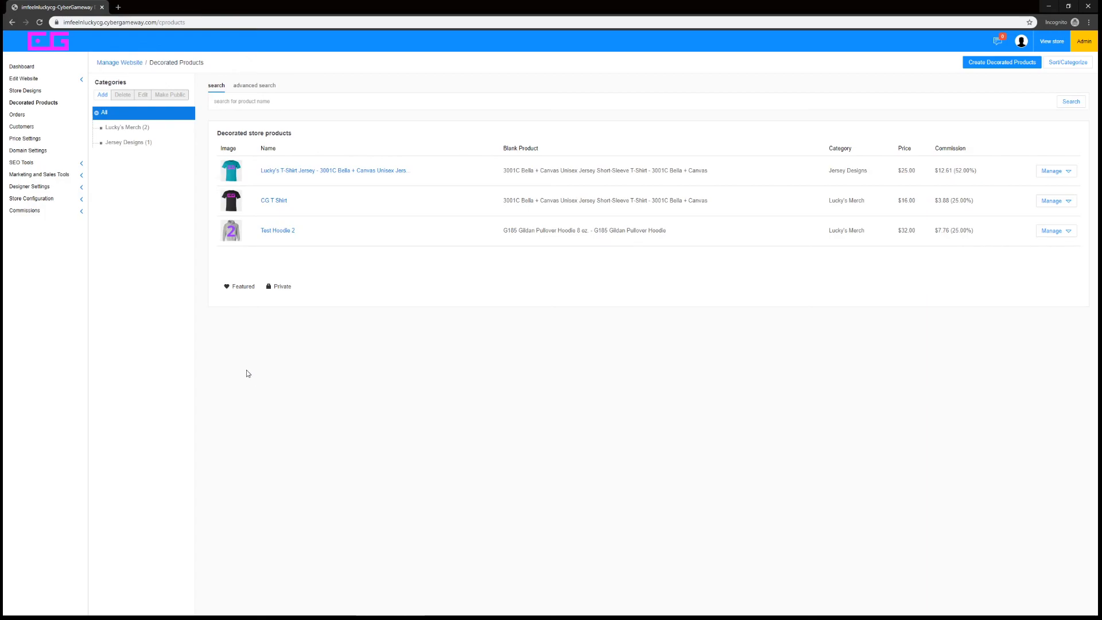
# Preview the website from the page editor and open its Merch page to view the store products
pyautogui.click(33, 80)
pyautogui.click(32, 91)
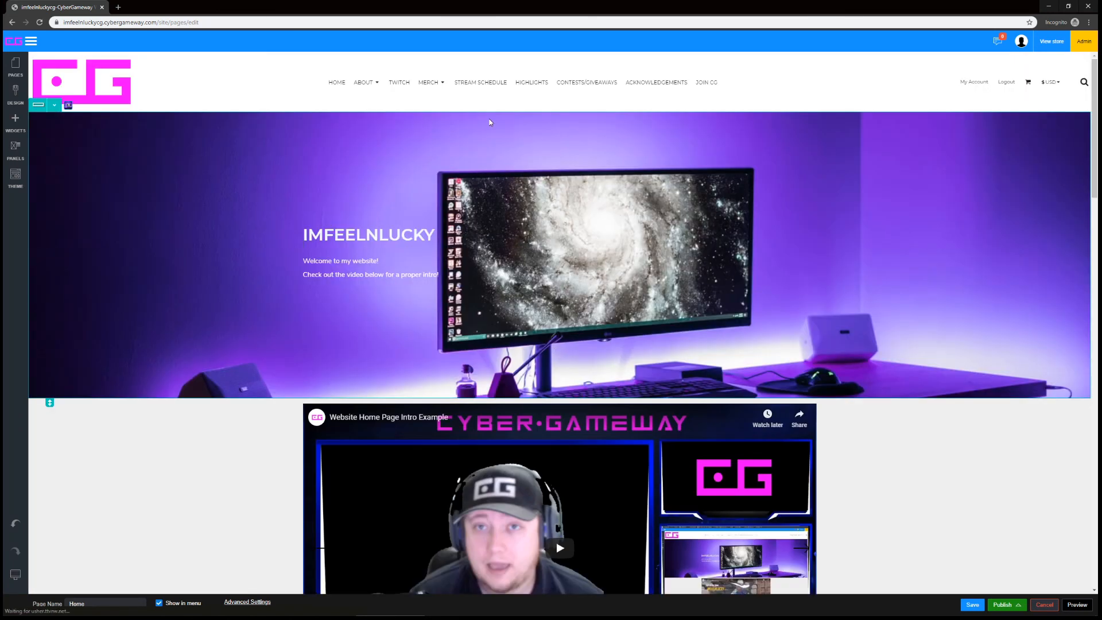
pyautogui.click(1076, 604)
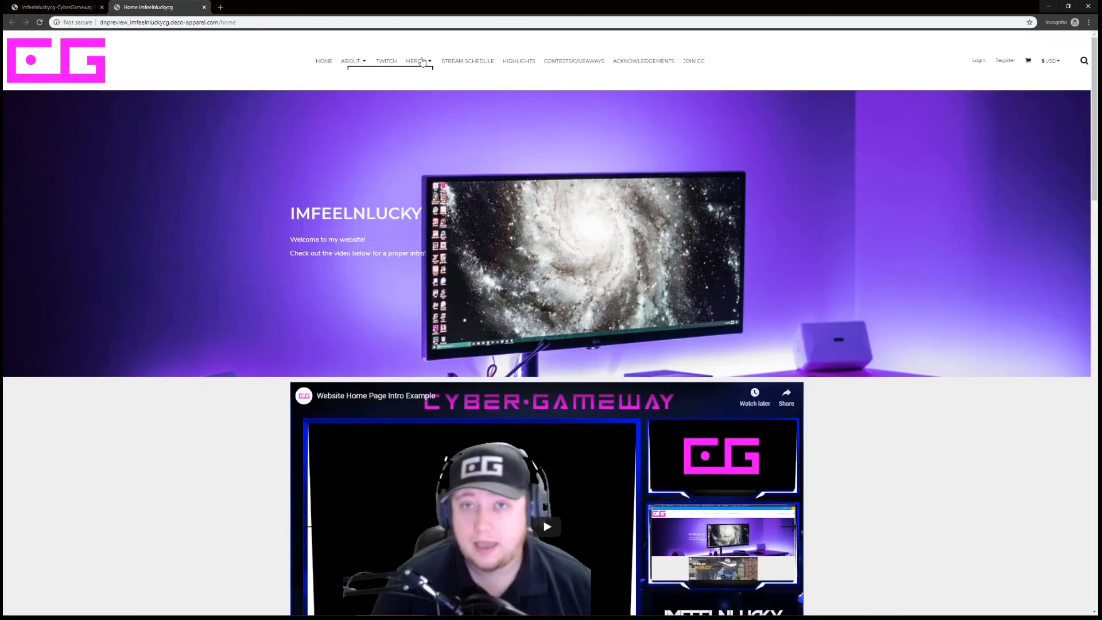
pyautogui.click(422, 75)
pyautogui.click(415, 60)
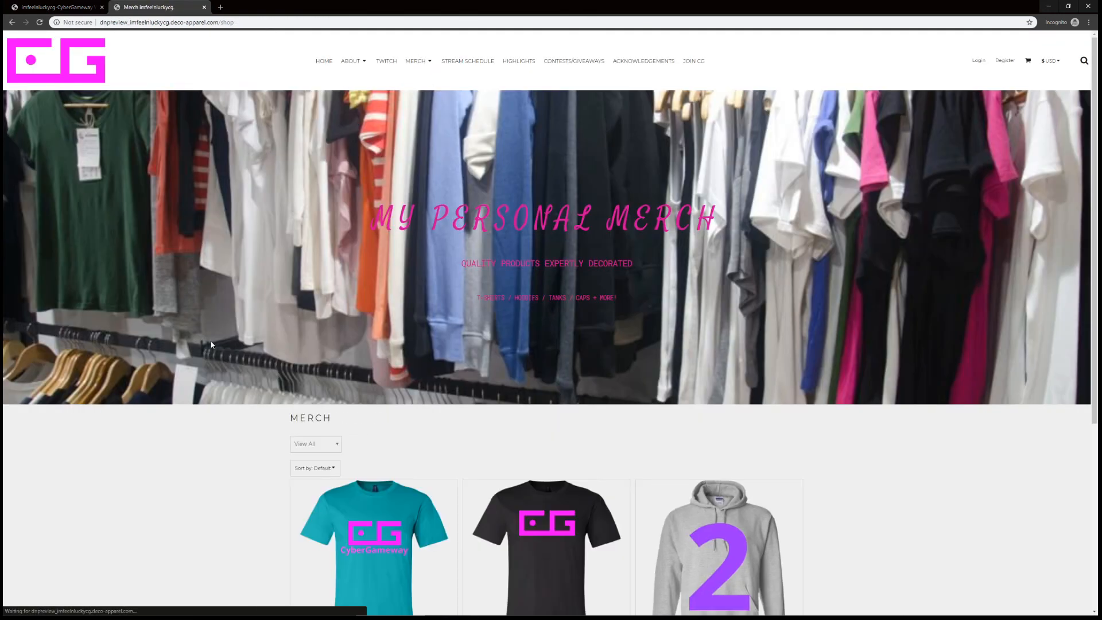